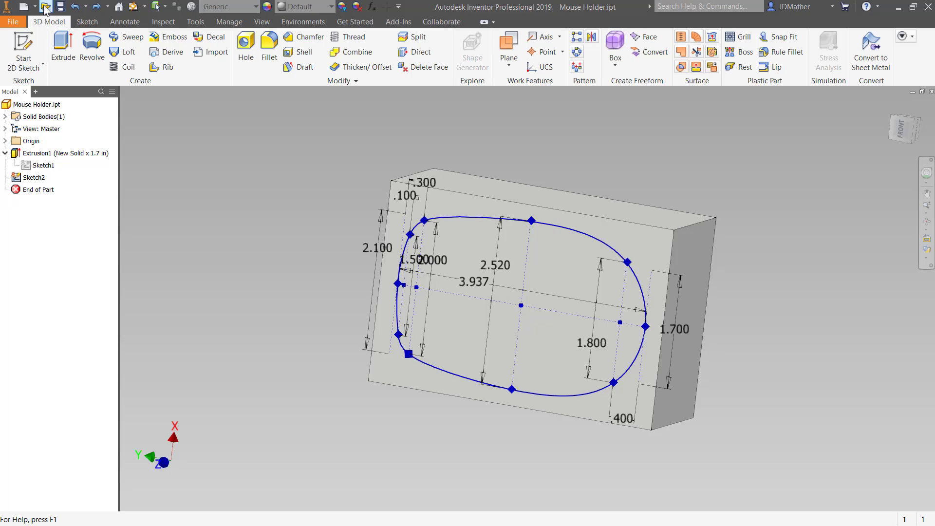
- Examine the version details in the iProperties of Mouse Holder.ipt without opening the file again
left_click(45, 6)
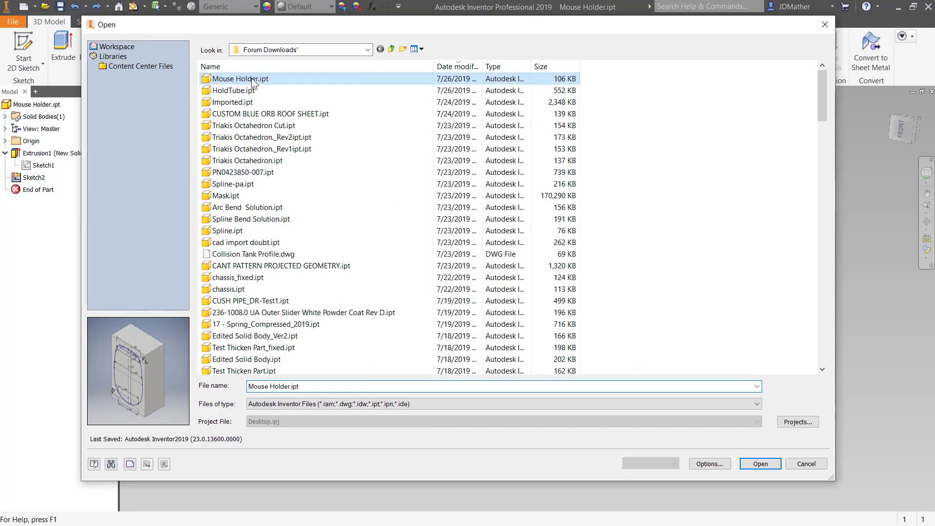
right_click(252, 82)
left_click(290, 175)
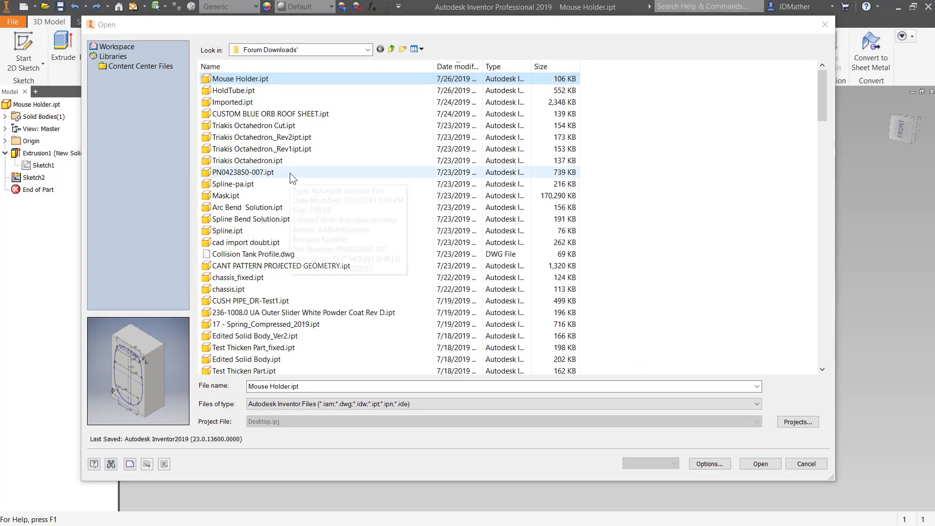
left_click(369, 33)
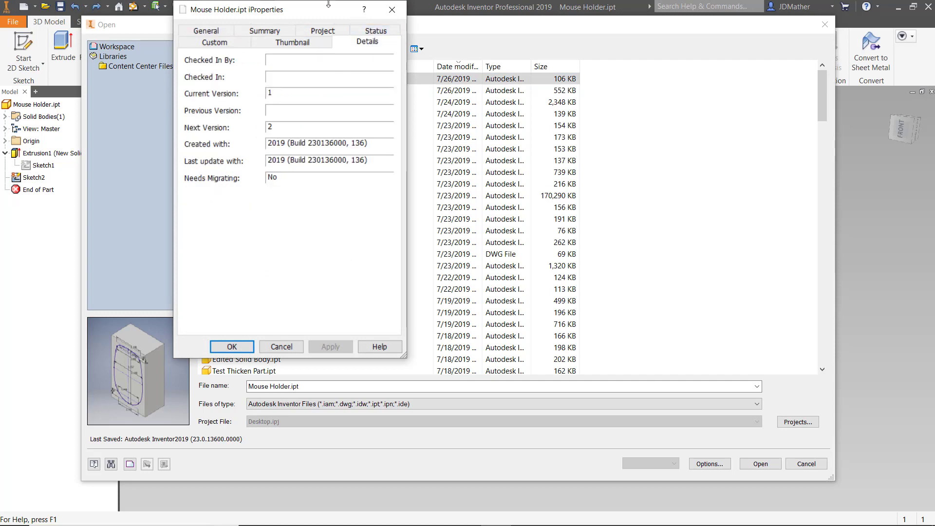
left_click_drag(329, 5, 394, 33)
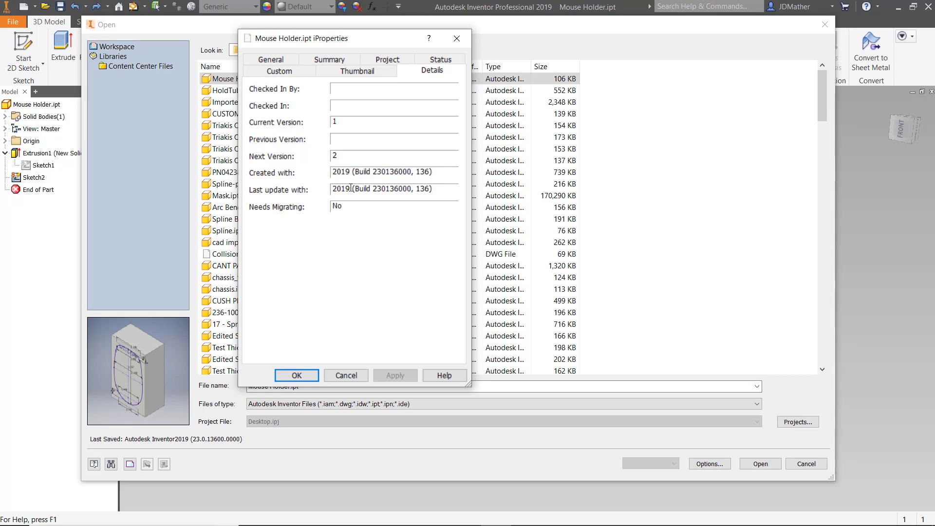
left_click(346, 375)
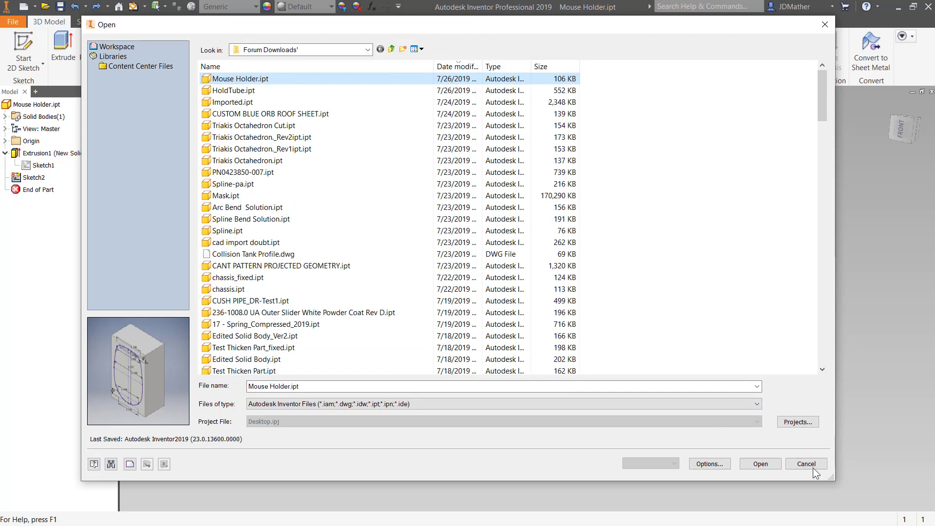
left_click(808, 465)
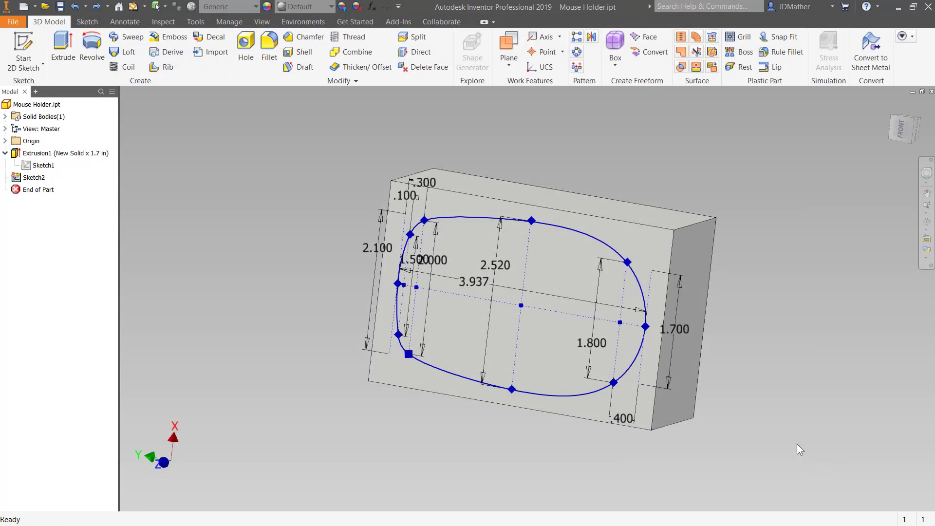
- Open Sketch2 for editing, view it face-on and turn on the curvature display for the closed spline
right_click(39, 177)
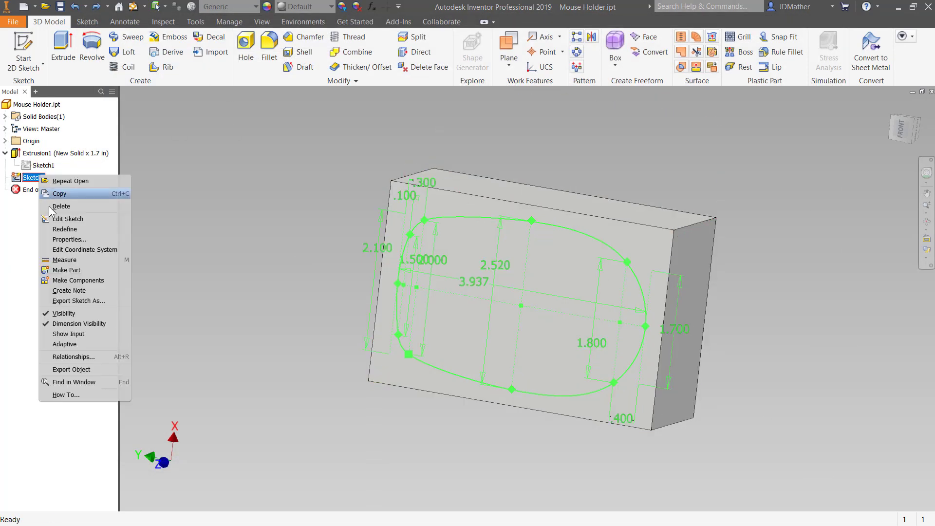
left_click(60, 218)
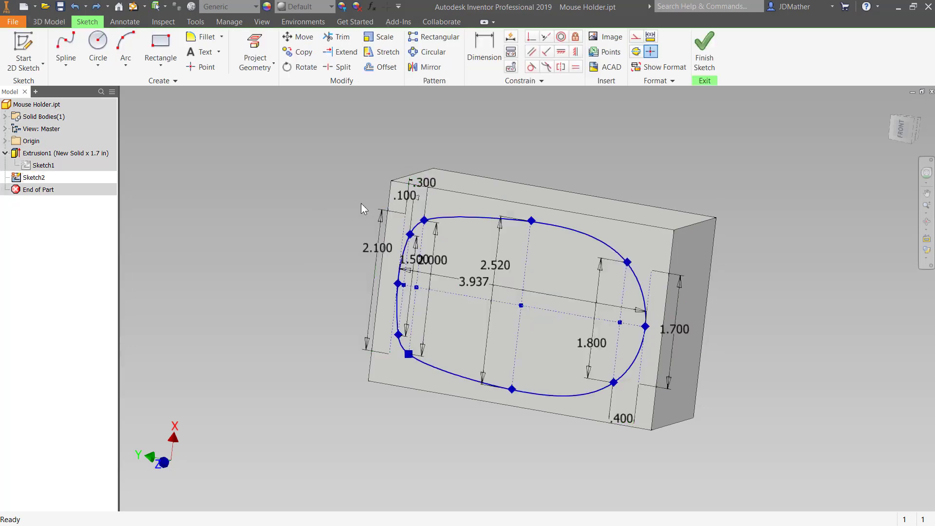
left_click(900, 130)
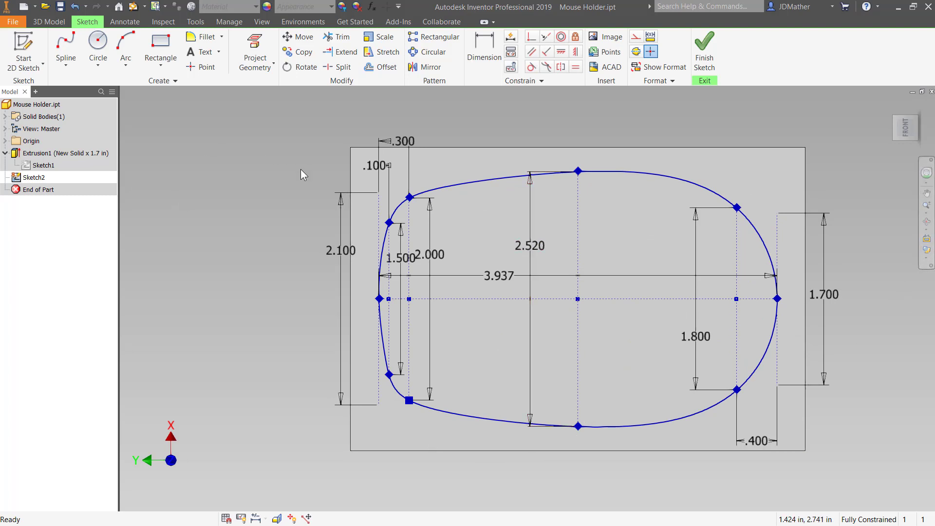
right_click(427, 193)
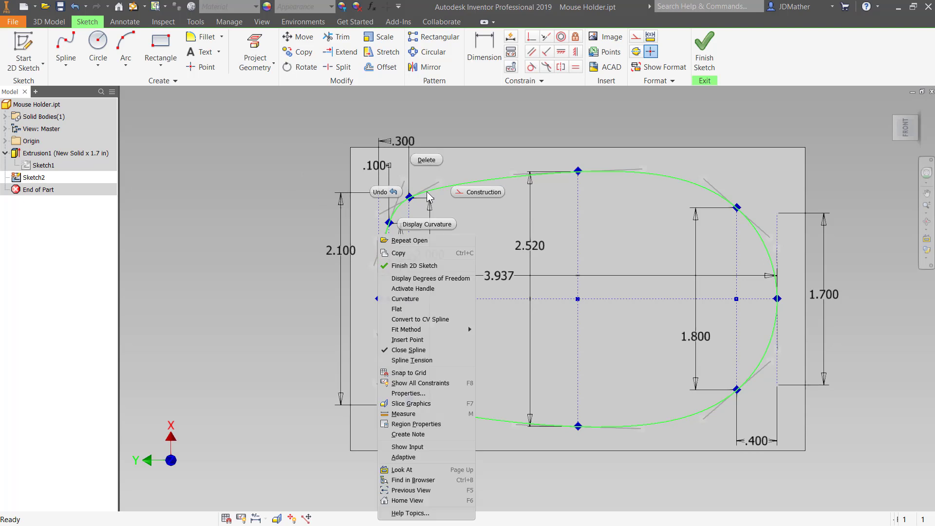
left_click(426, 224)
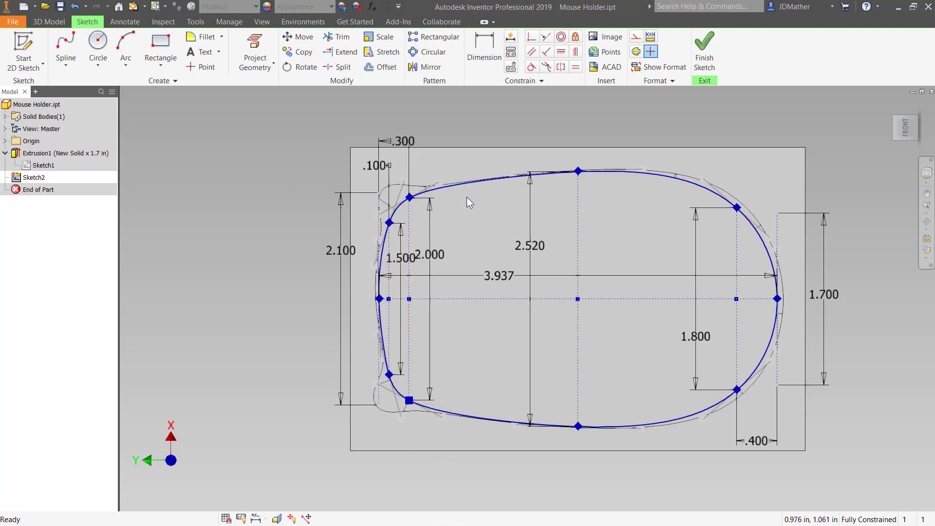
- Set the spline's curvature comb density to the maximum and increase the comb scale
right_click(457, 186)
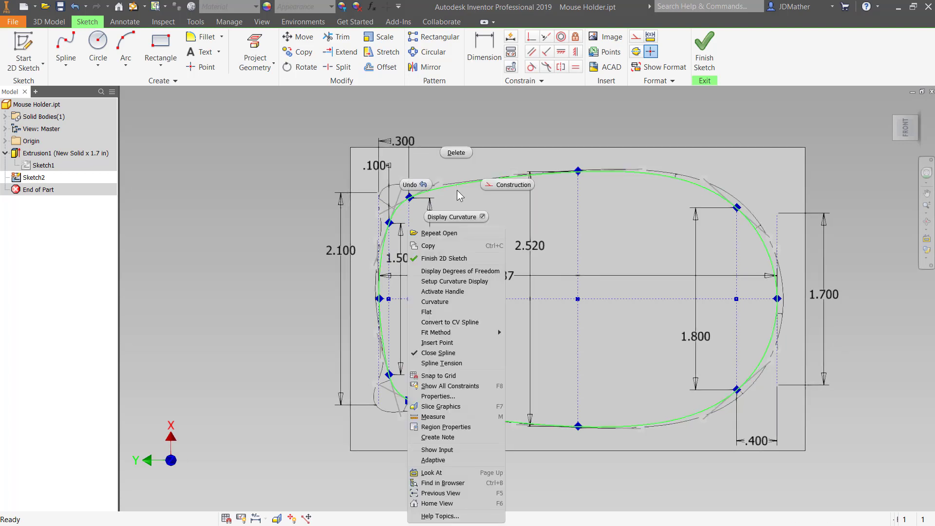
left_click(449, 283)
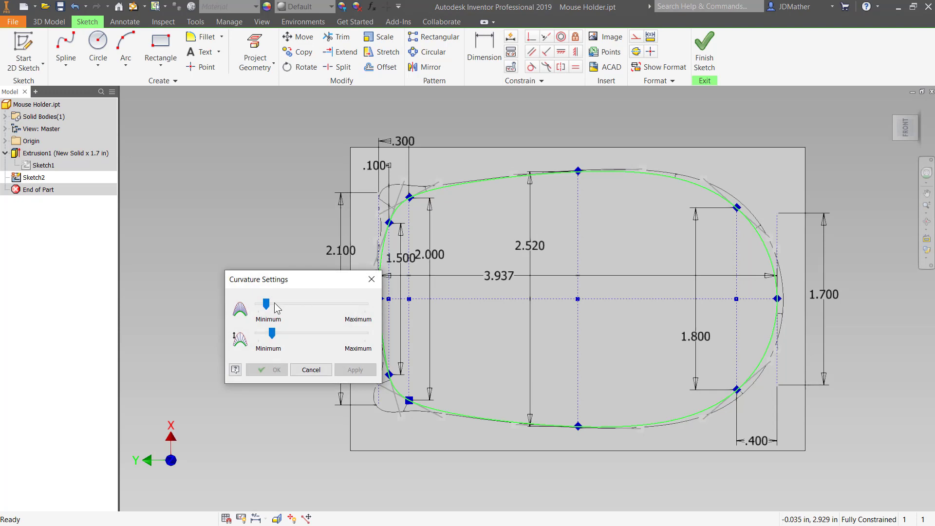
left_click_drag(267, 303, 379, 323)
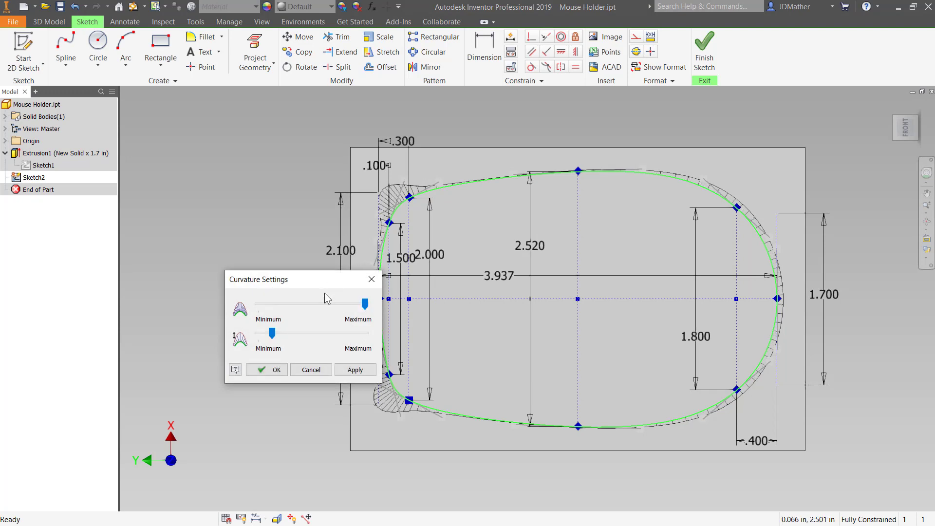
left_click_drag(301, 279, 229, 194)
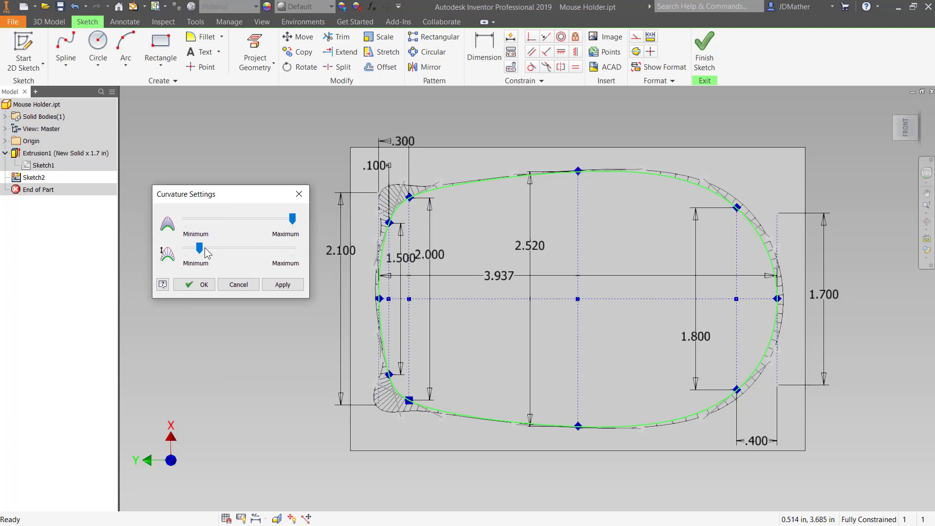
left_click_drag(200, 248, 218, 253)
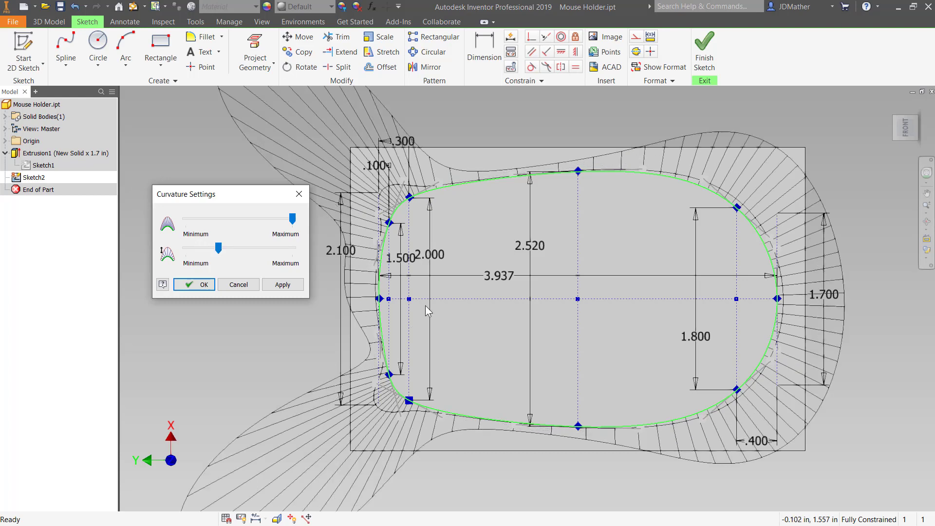
scroll(425, 306, "down", 3)
left_click(211, 288)
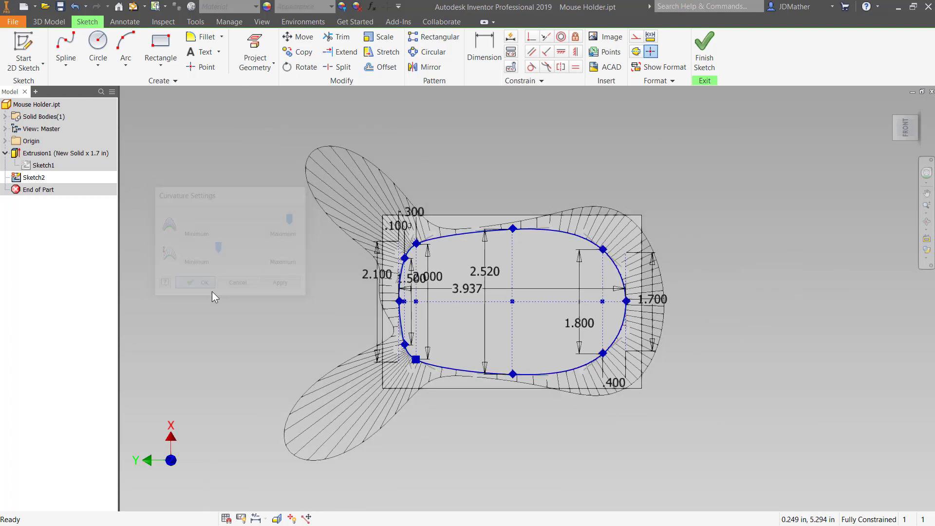
- Activate the tangent handle at the spline's centre point on the end with the tight corners
scroll(371, 306, "up", 3)
scroll(371, 305, "down", 2)
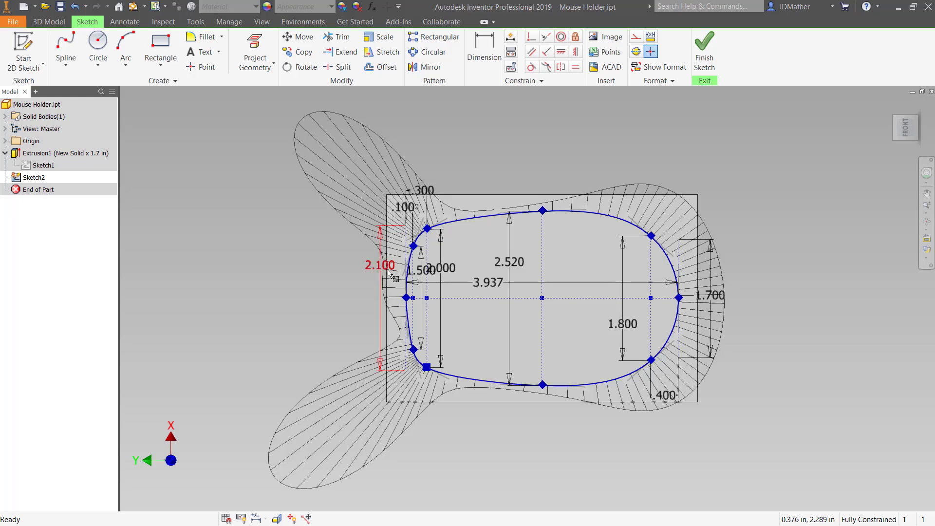
left_click(909, 130)
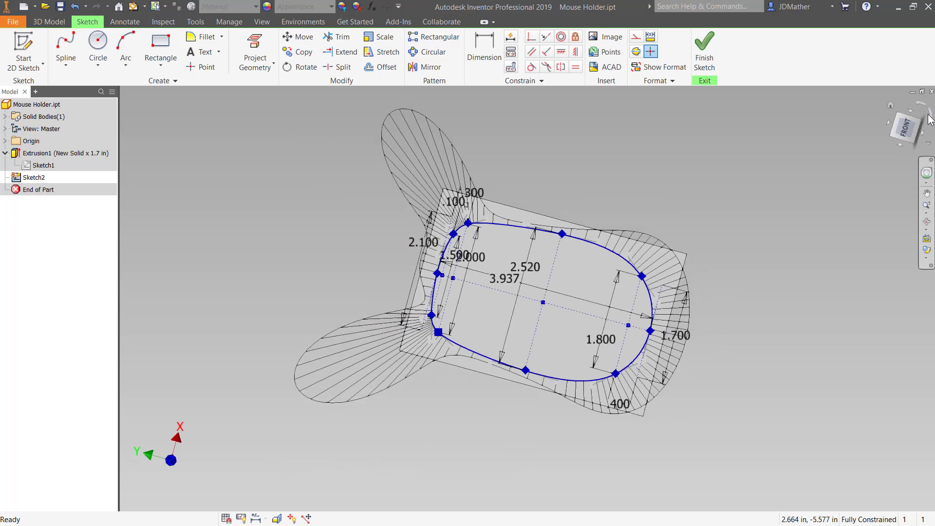
scroll(572, 300, "up", 2)
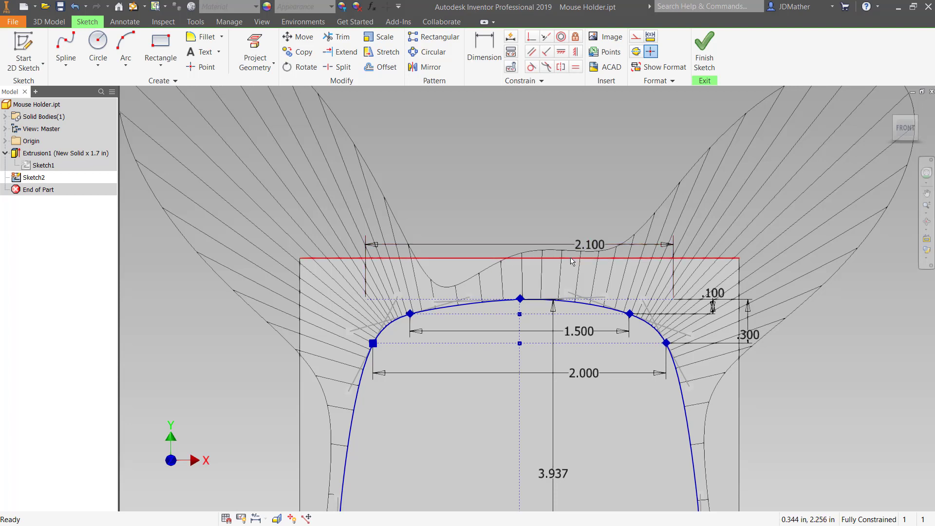
right_click(497, 303)
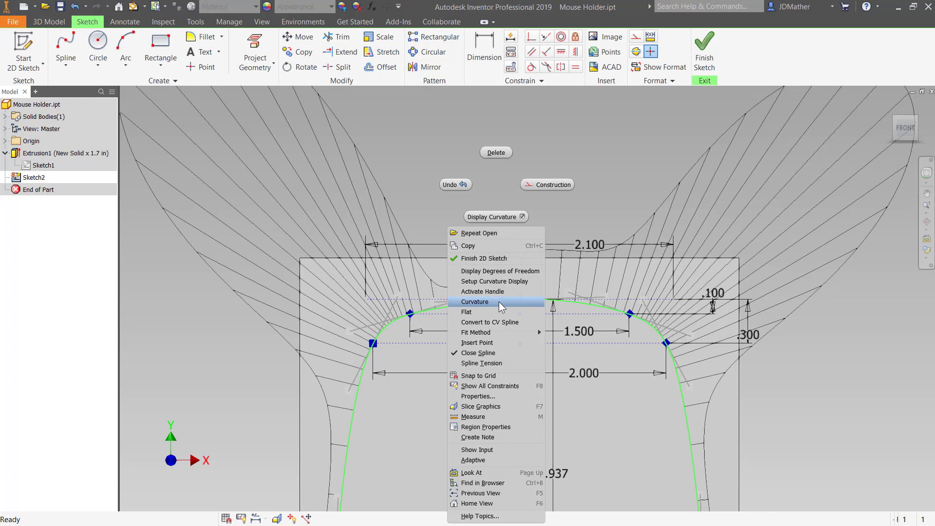
left_click(491, 292)
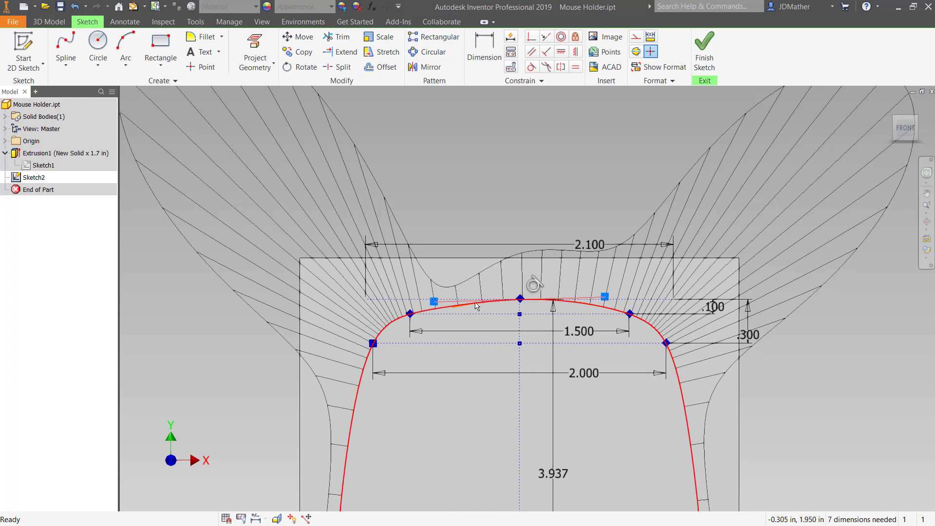
- Constrain the activated spline handle to be horizontal and examine the symmetry of the curvature comb
scroll(477, 305, "up", 4)
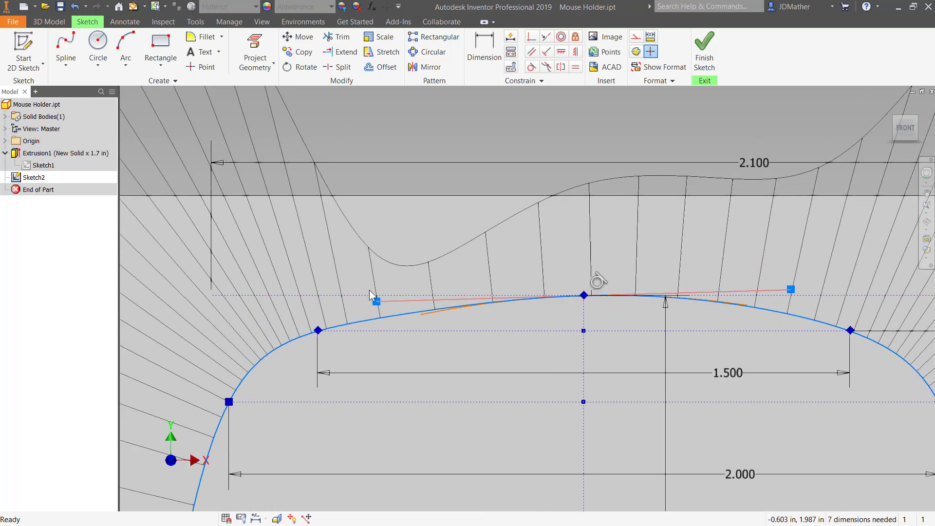
left_click(561, 52)
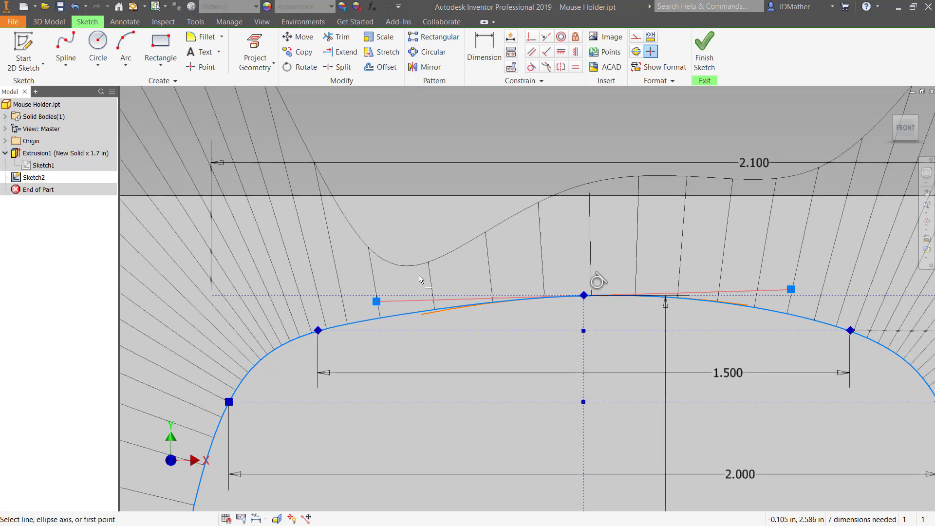
left_click(422, 304)
scroll(422, 300, "down", 5)
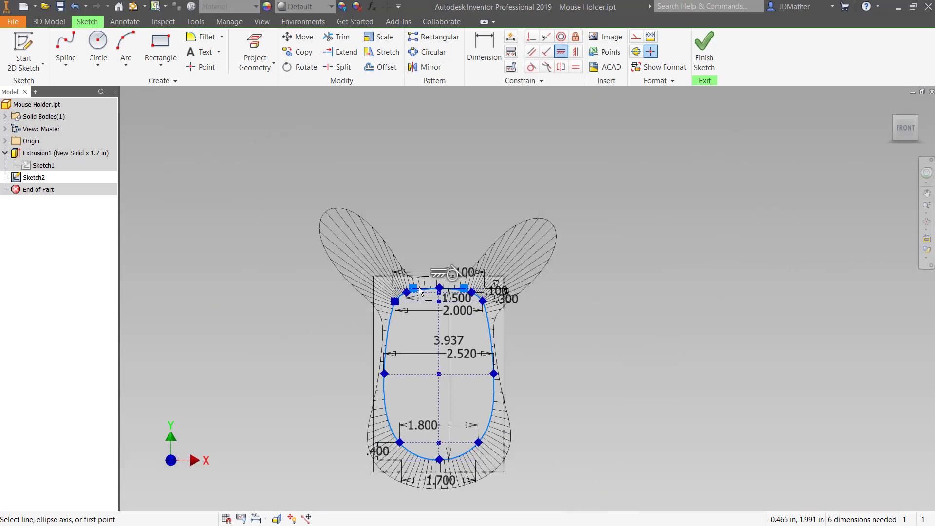
scroll(434, 278, "up", 6)
scroll(446, 263, "down", 2)
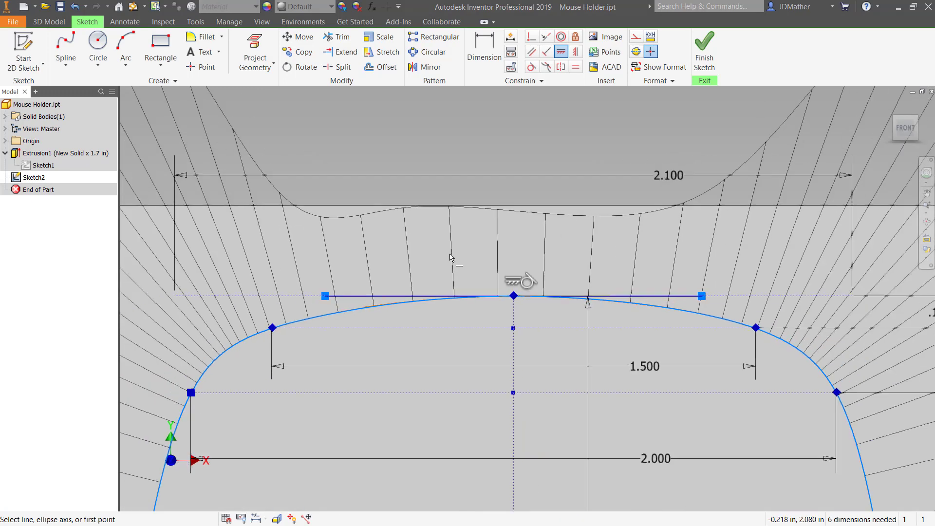
scroll(604, 227, "down", 2)
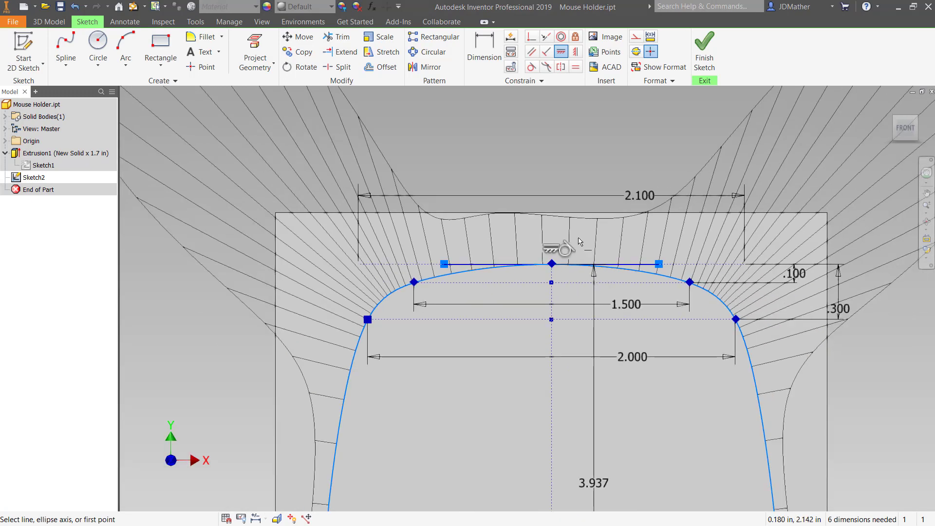
scroll(567, 252, "down", 1)
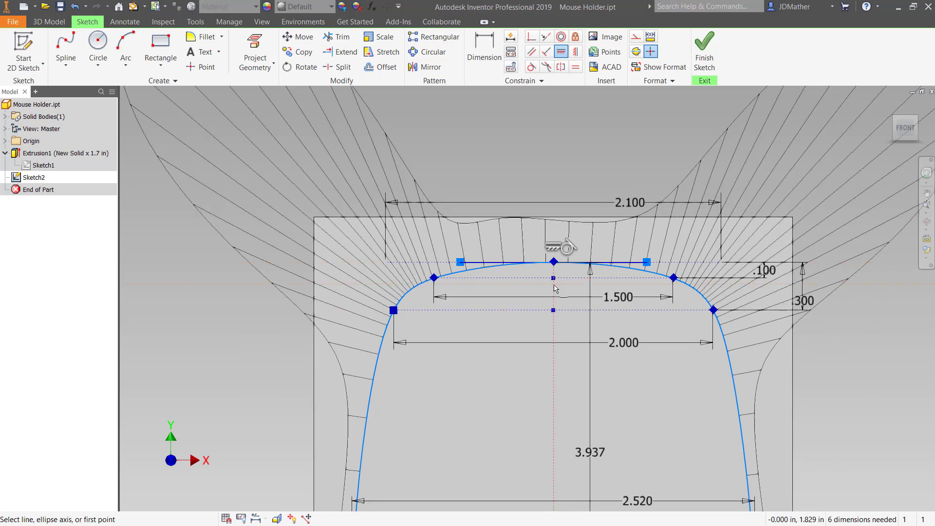
scroll(553, 289, "down", 1)
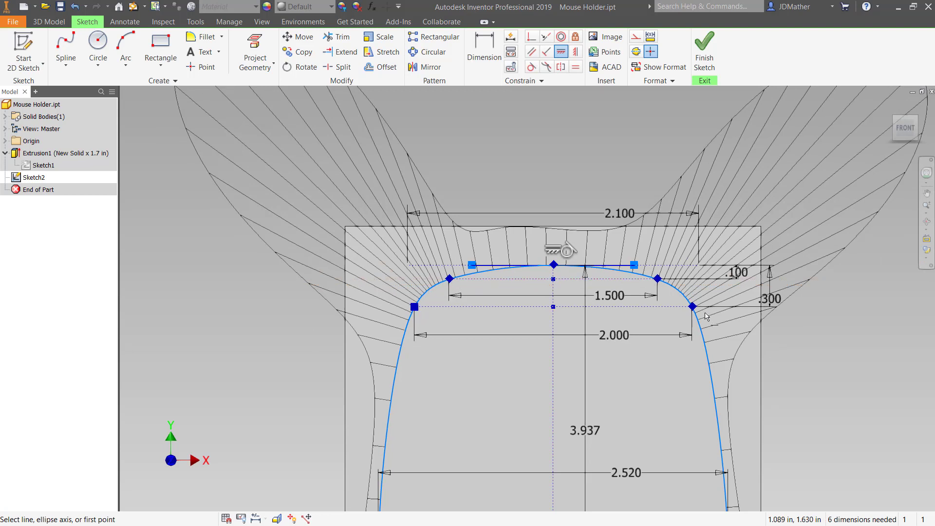
left_click(487, 267)
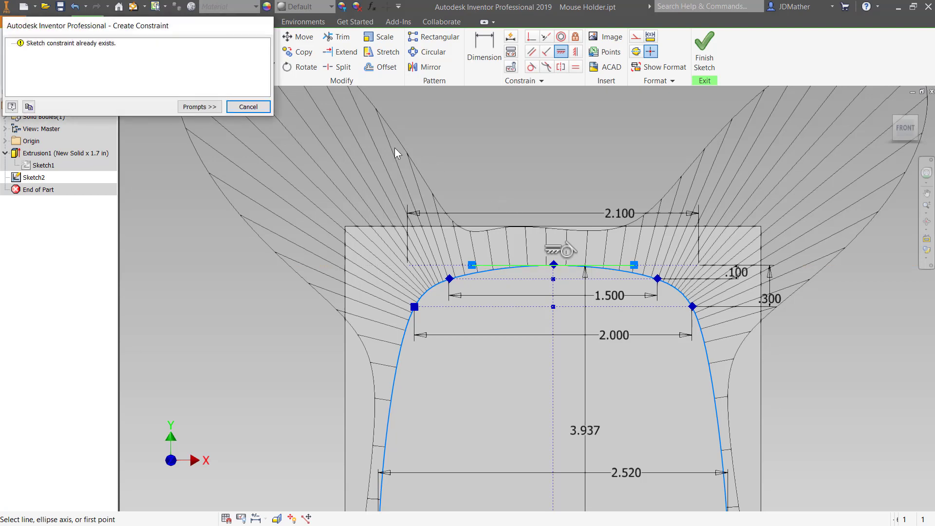
key("Escape")
key("d")
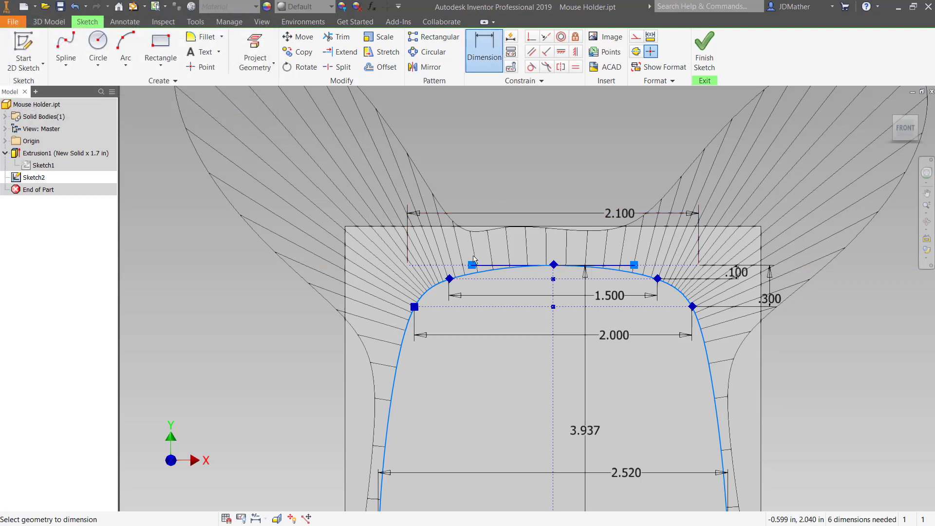
left_click(484, 269)
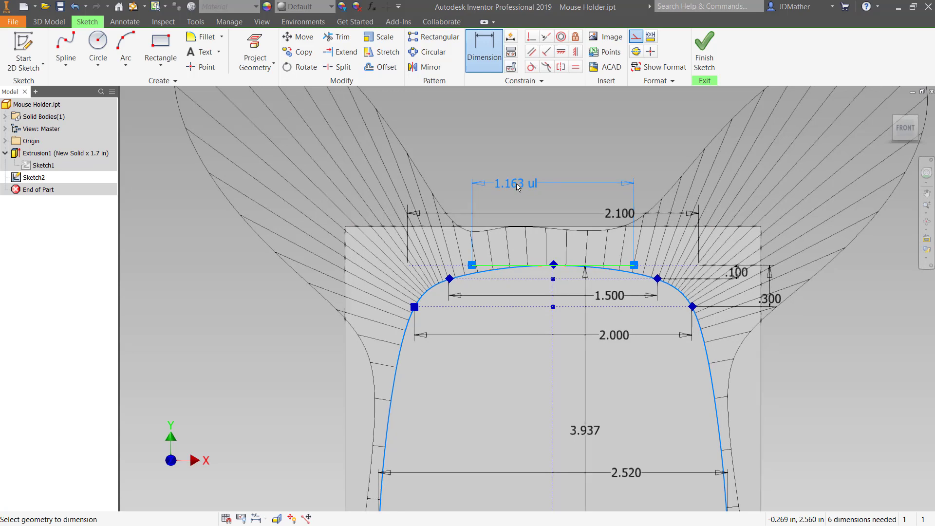
key("Escape")
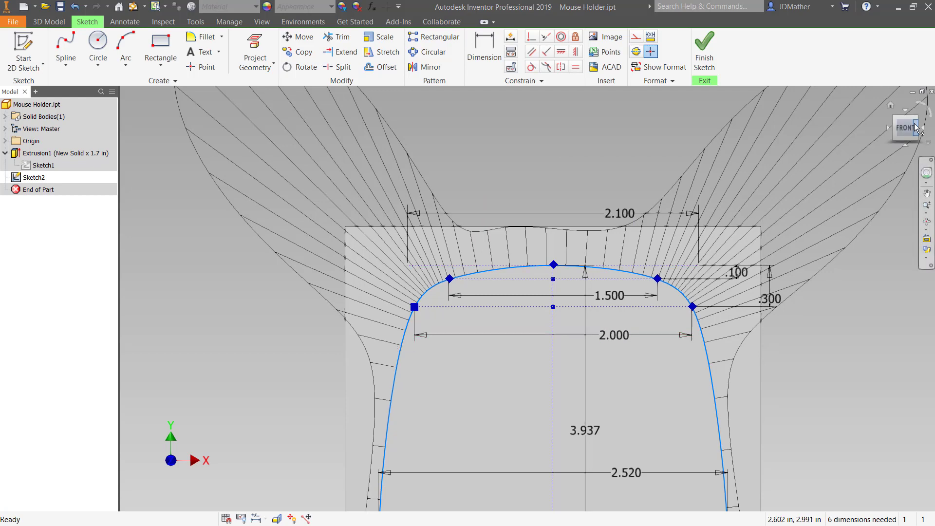
- Delete the closed spline from the sketch, keeping the dimensioned construction lines
left_click(918, 107)
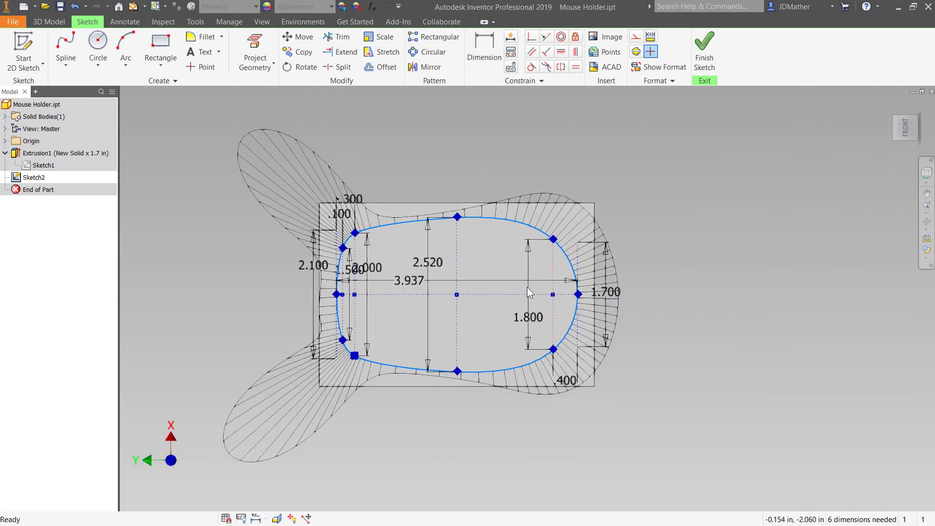
left_click(403, 225)
key("Delete")
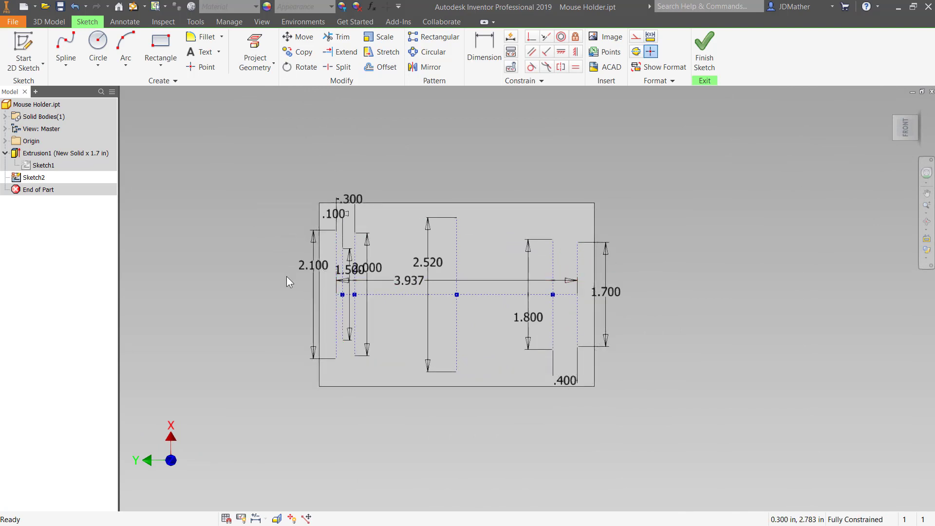
- Draw a spline from the 2.100 line's midpoint through the upper endpoints of the 1.500, 2.000, 2.520 and 1.800 lines to the 1.700 line's midpoint
scroll(288, 275, "up", 3)
scroll(291, 273, "up", 1)
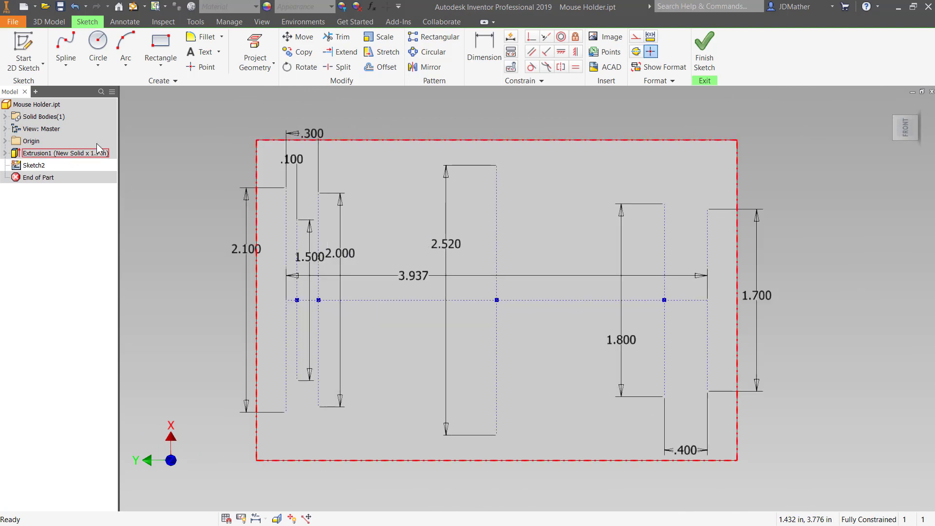
left_click(67, 47)
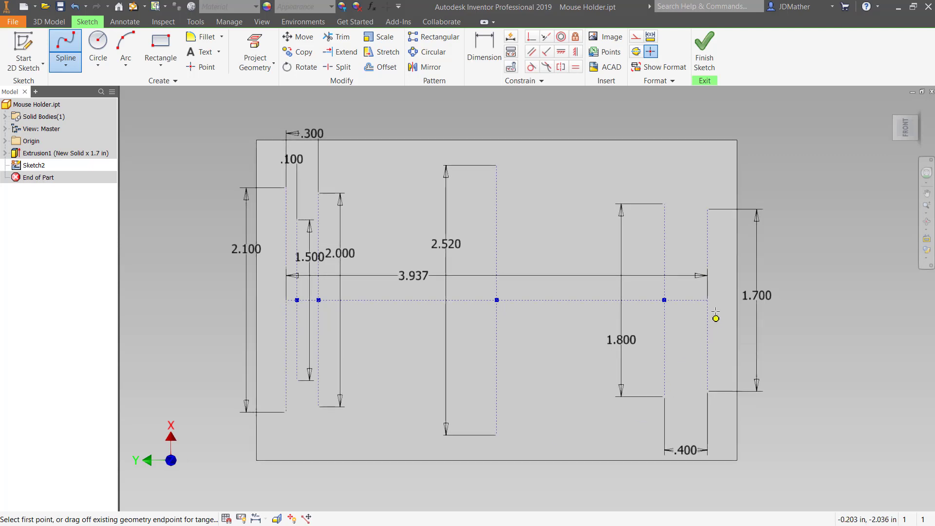
left_click(286, 299)
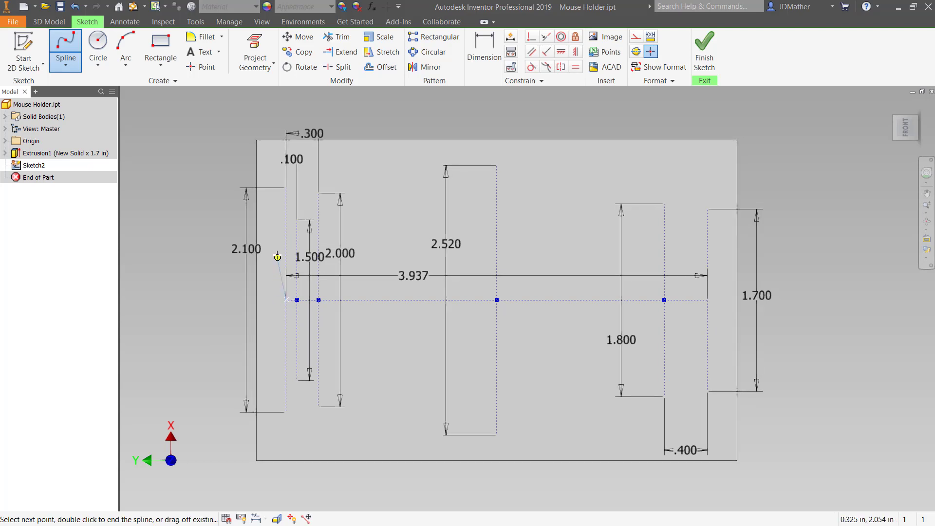
left_click(298, 219)
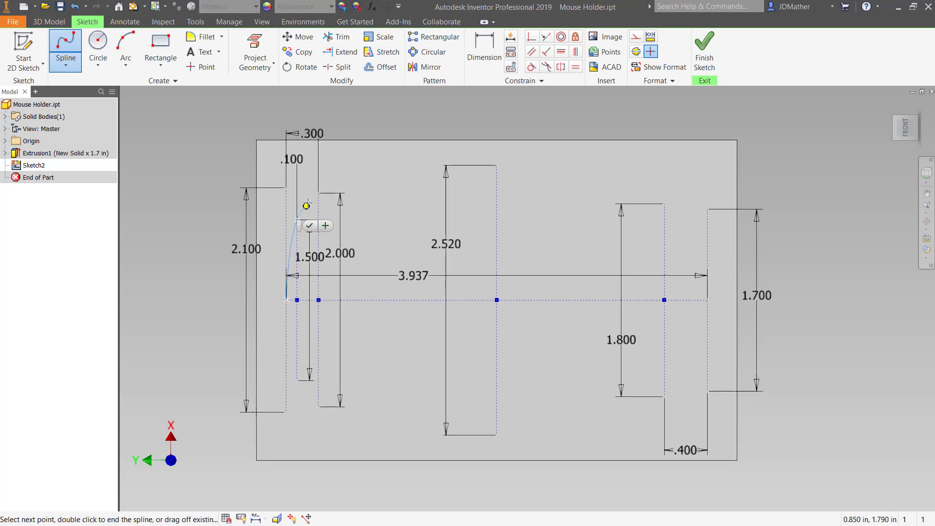
left_click(319, 193)
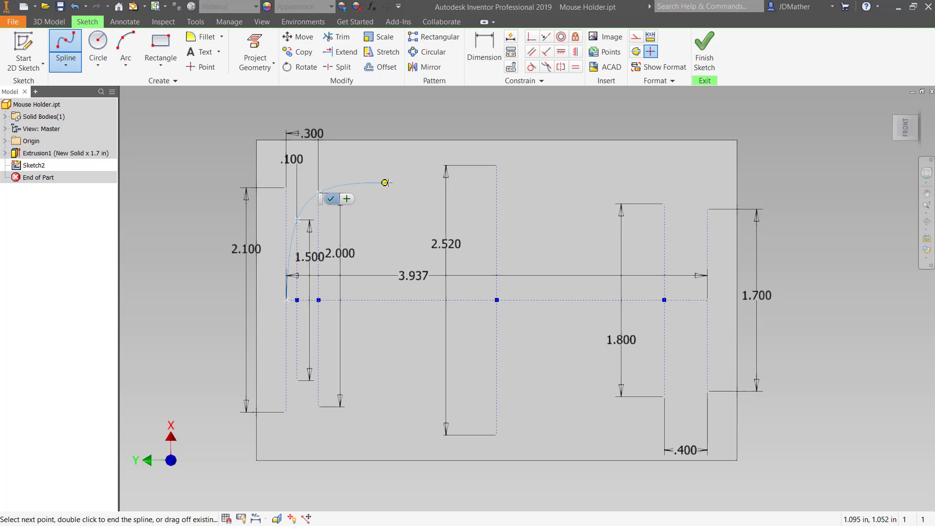
left_click(497, 166)
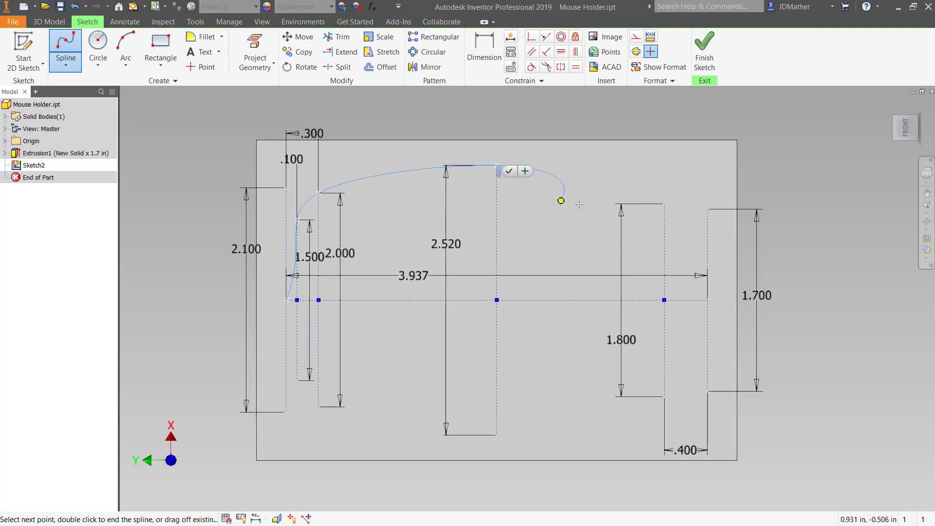
left_click(665, 204)
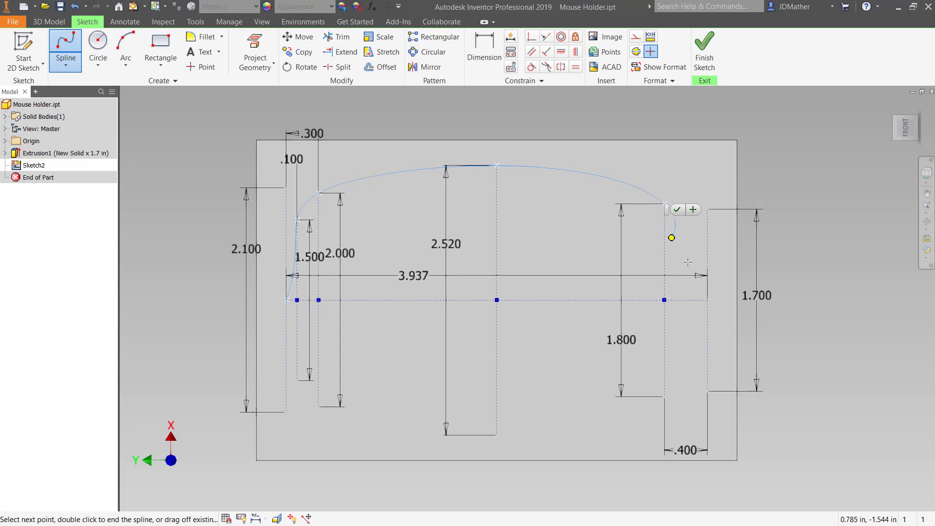
left_click(707, 299)
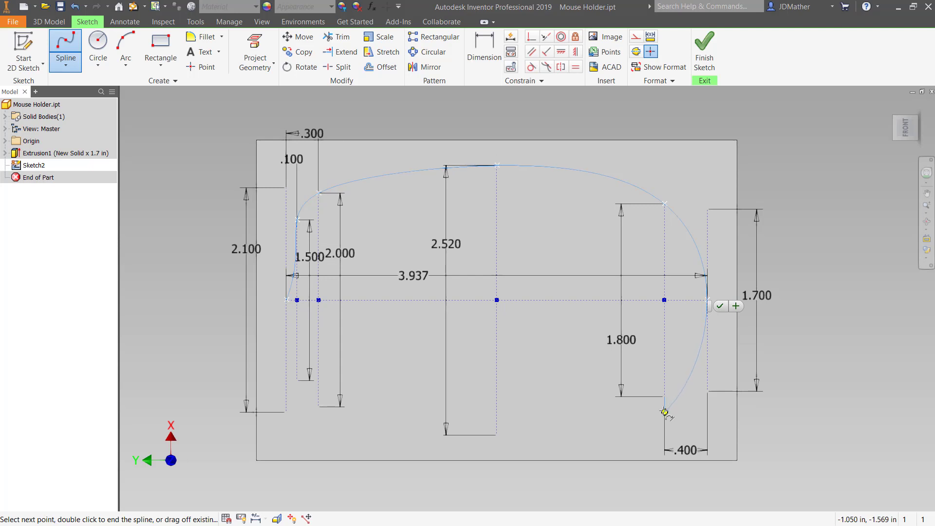
- Continue the spline back through the lower endpoints of the 1.800, 2.520, 2.000 and 1.500 lines and close it at its starting point
left_click(665, 396)
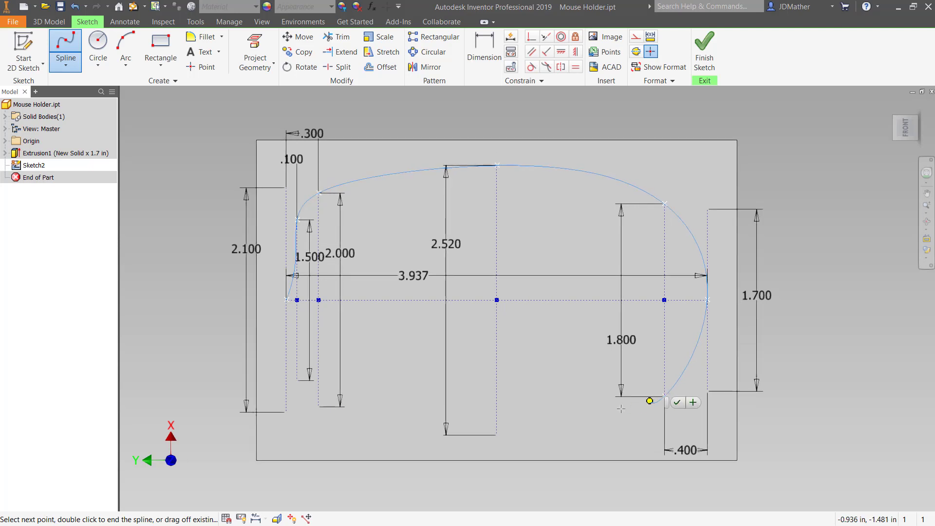
double_click(497, 435)
left_click(497, 435)
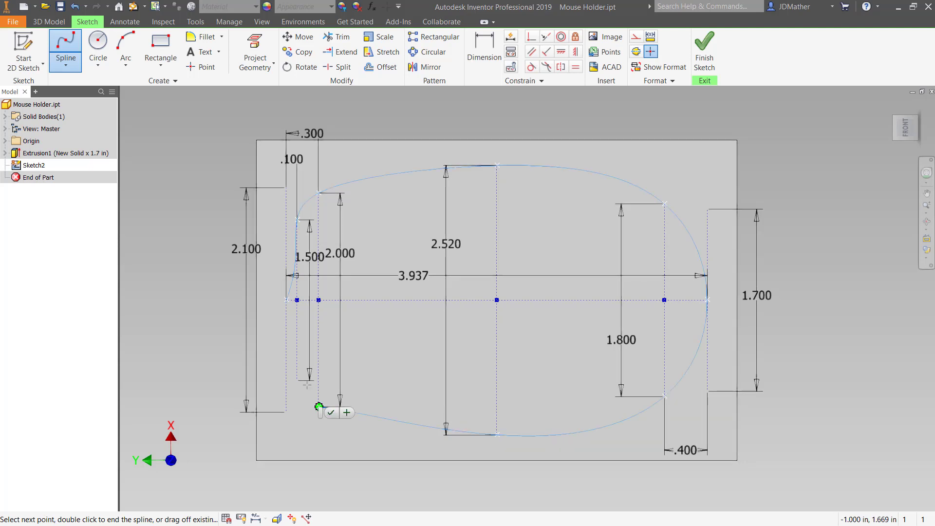
left_click(318, 407)
left_click(297, 380)
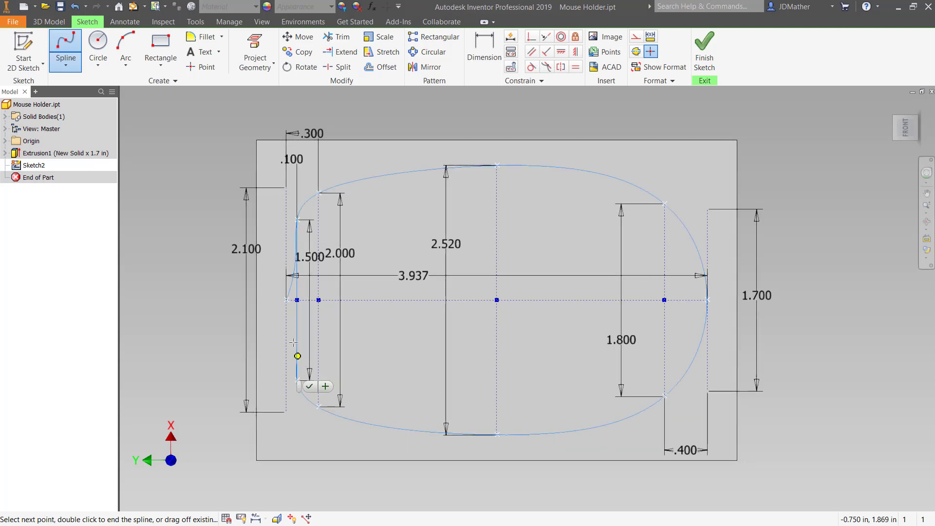
left_click(287, 300)
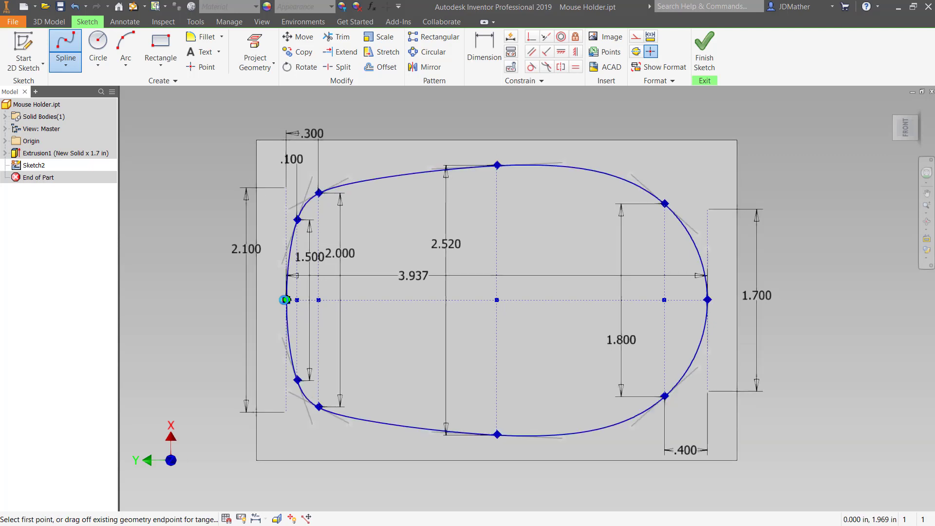
right_click(205, 288)
left_click(242, 291)
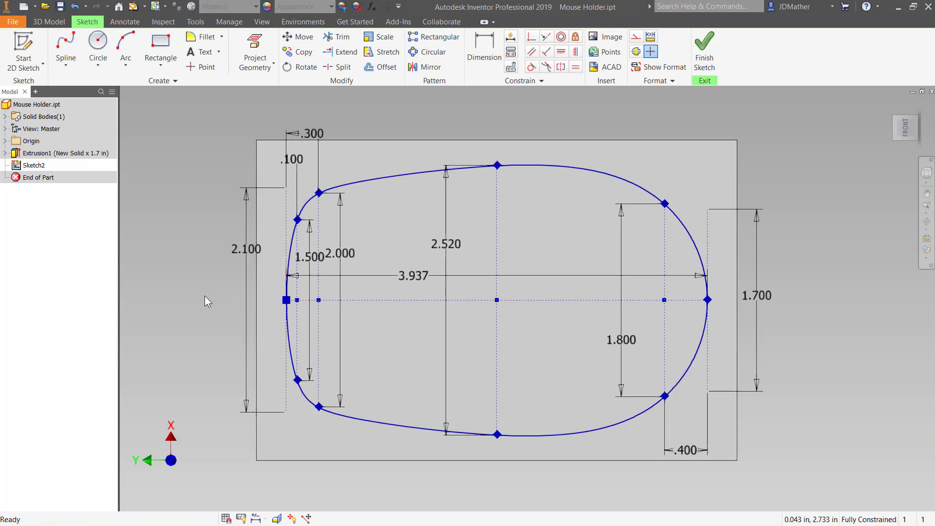
- Display the new spline's curvature comb with density at the maximum and an increased comb scale
right_click(307, 403)
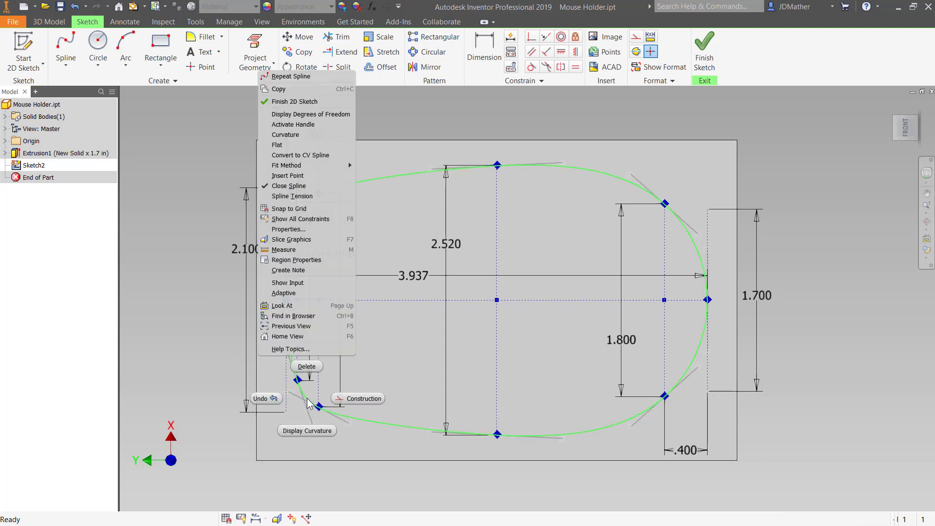
left_click(301, 431)
right_click(375, 419)
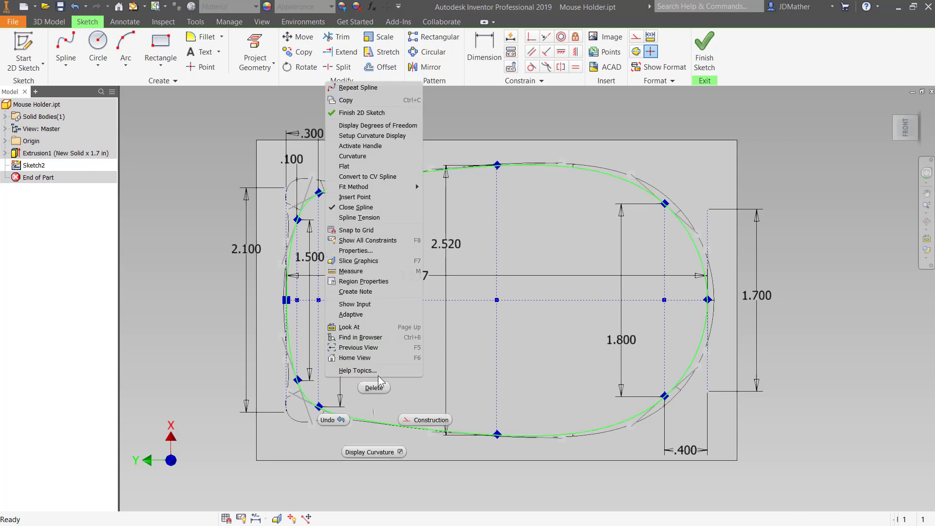
left_click(384, 136)
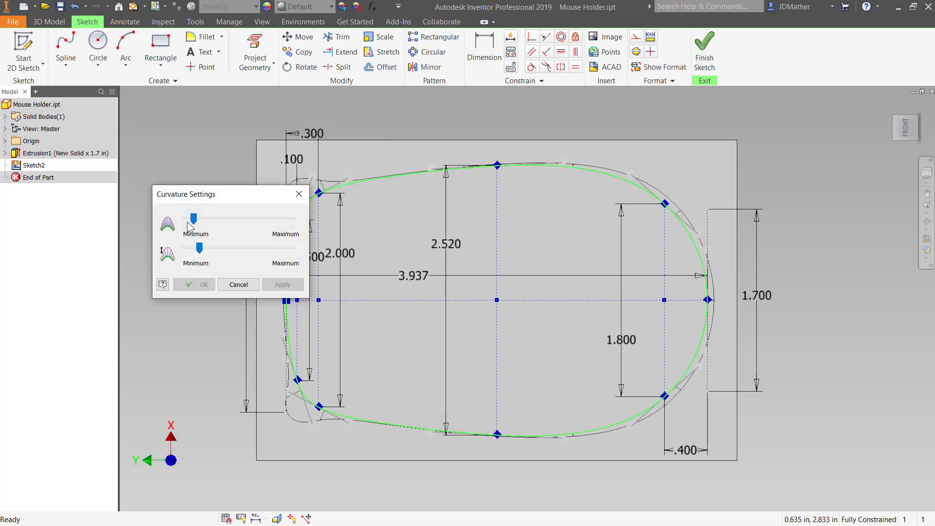
left_click_drag(193, 219, 326, 239)
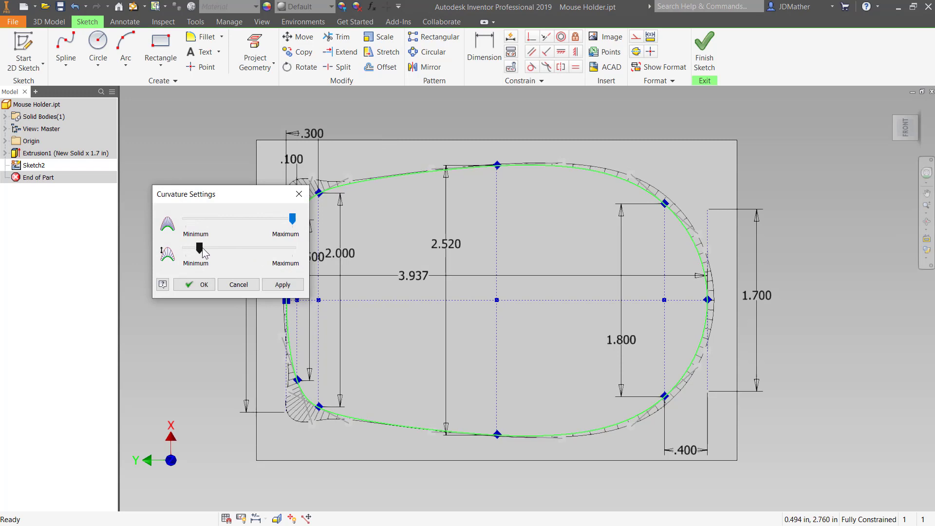
left_click_drag(203, 247, 218, 252)
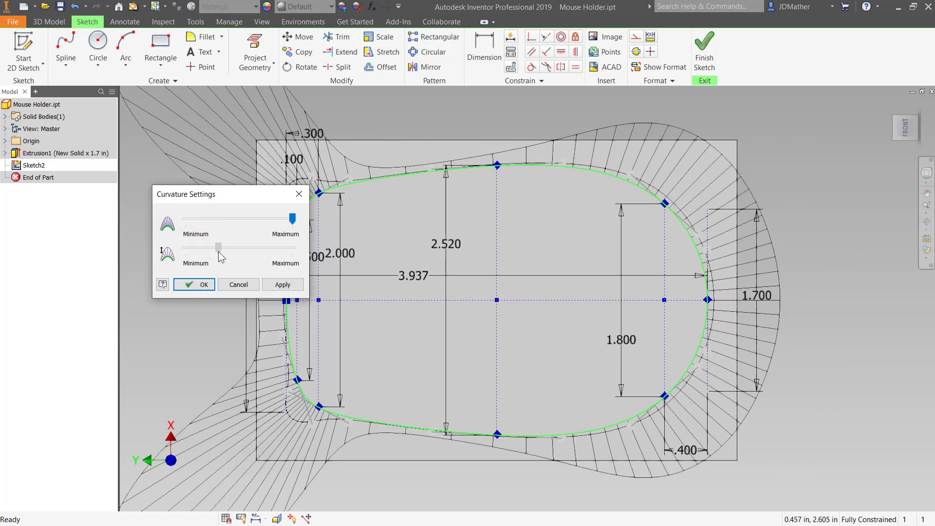
scroll(561, 384, "up", 5)
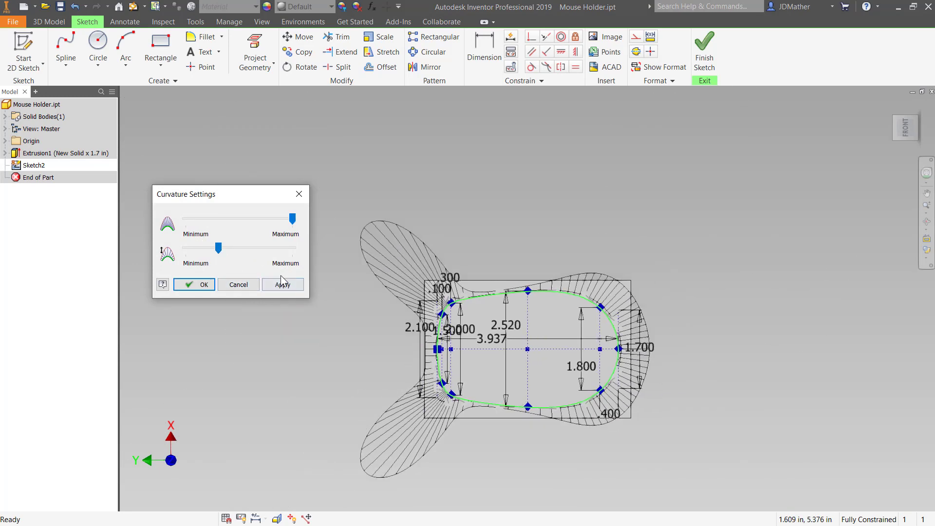
mouse_move(218, 249)
left_mouse_down()
mouse_move(236, 249)
mouse_move(224, 249)
left_mouse_up()
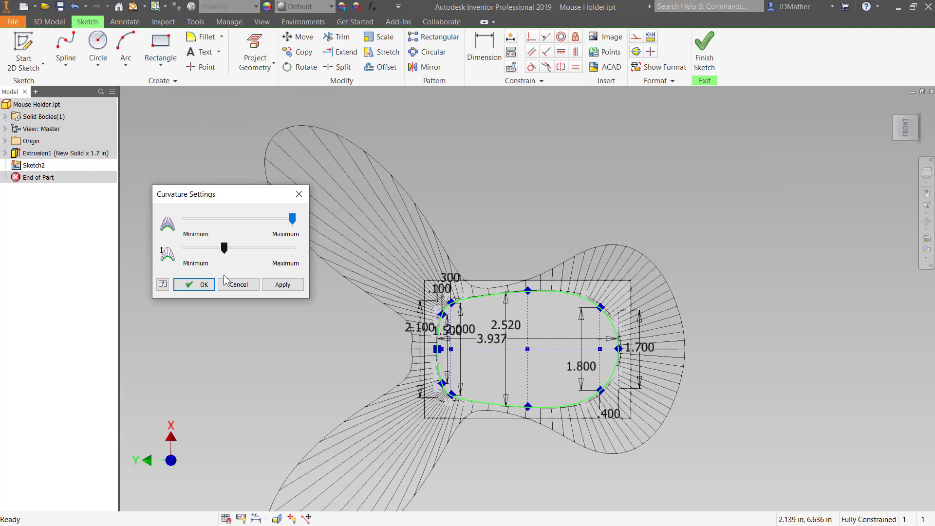
left_click(209, 286)
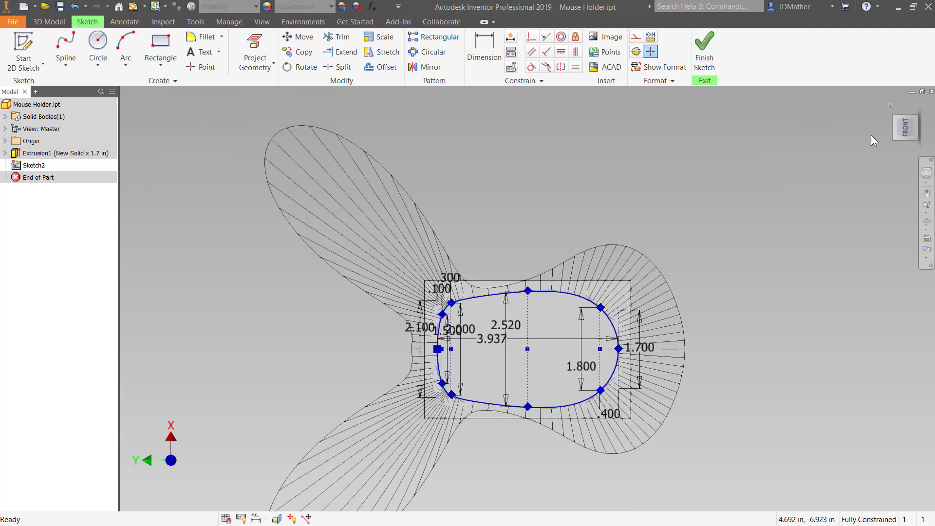
- Rotate the front view so the profile stands upright and examine the curvature comb's symmetry around the spline
left_click(931, 122)
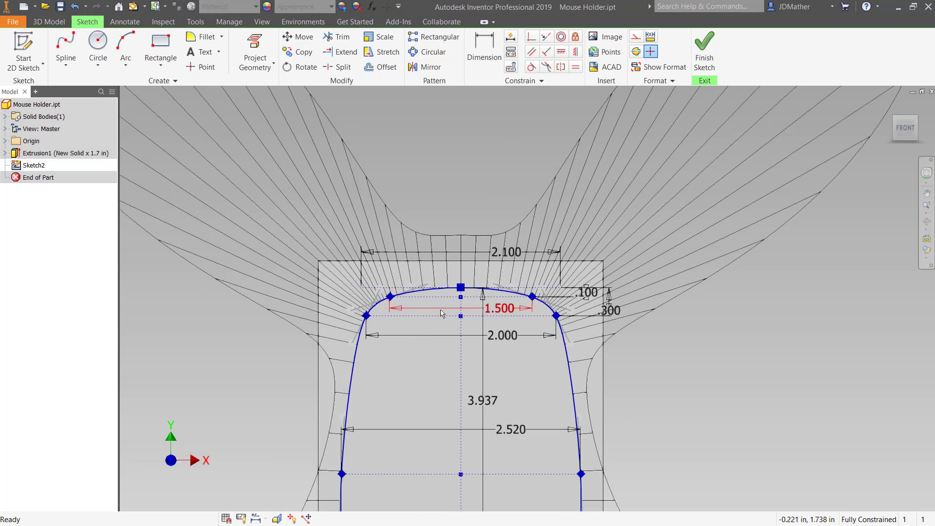
scroll(449, 308, "down", 5)
scroll(433, 326, "up", 2)
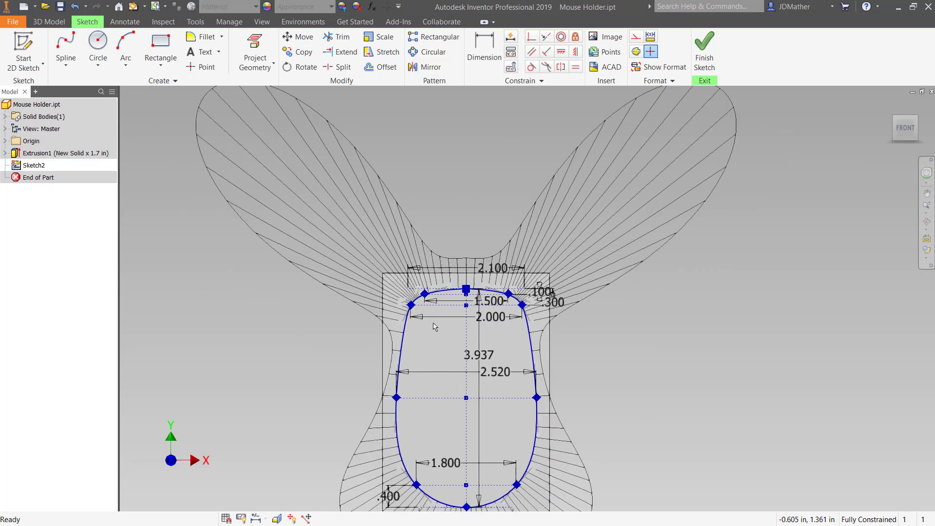
scroll(435, 327, "down", 2)
scroll(430, 424, "up", 3)
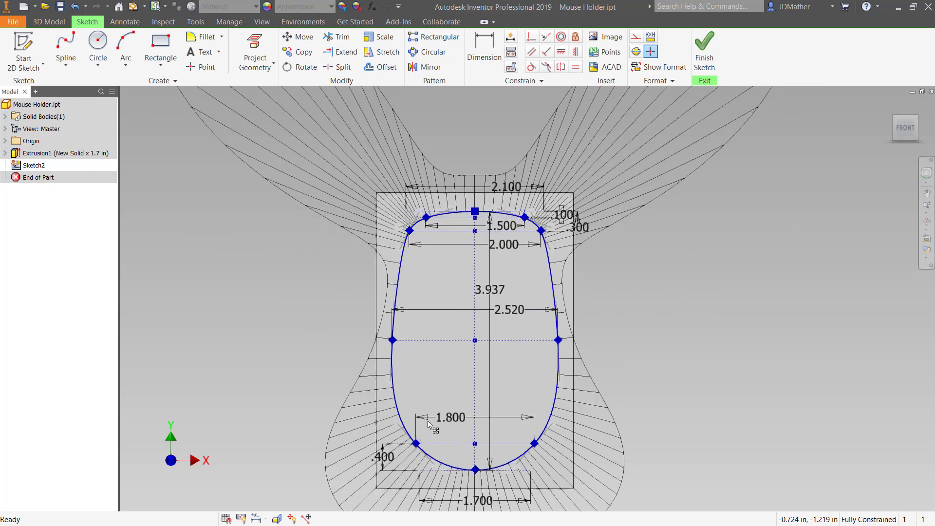
scroll(430, 423, "down", 2)
scroll(439, 340, "up", 2)
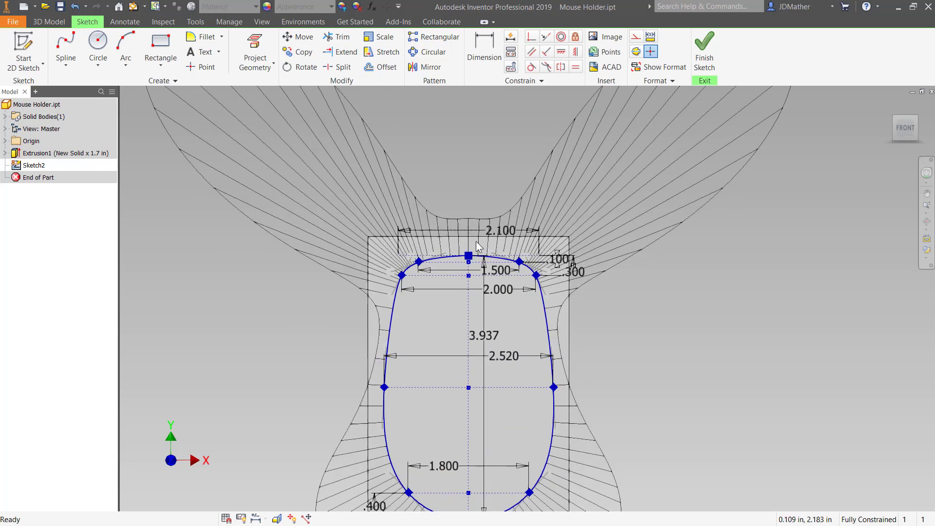
- Activate the spline's tangent handle at its start point on the midpoint of the 2.100 line
scroll(425, 290, "up", 5)
right_click(401, 296)
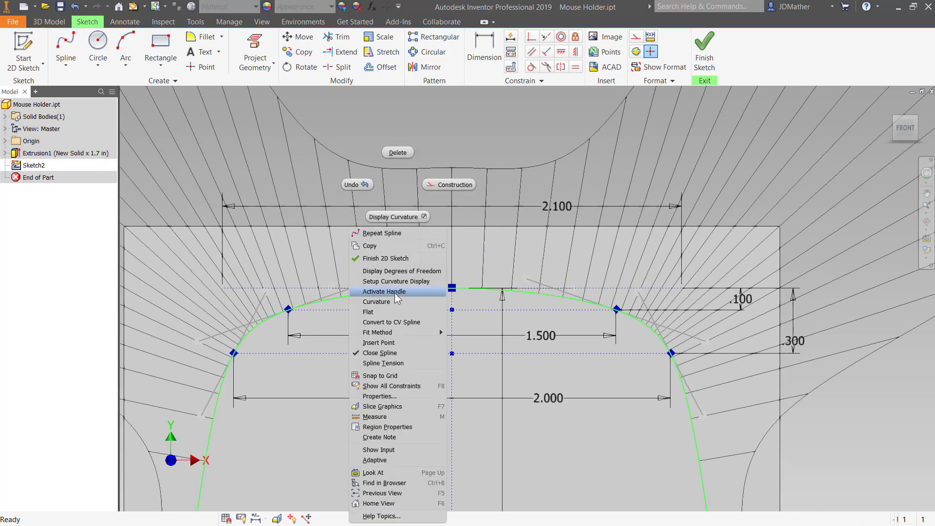
left_click(394, 292)
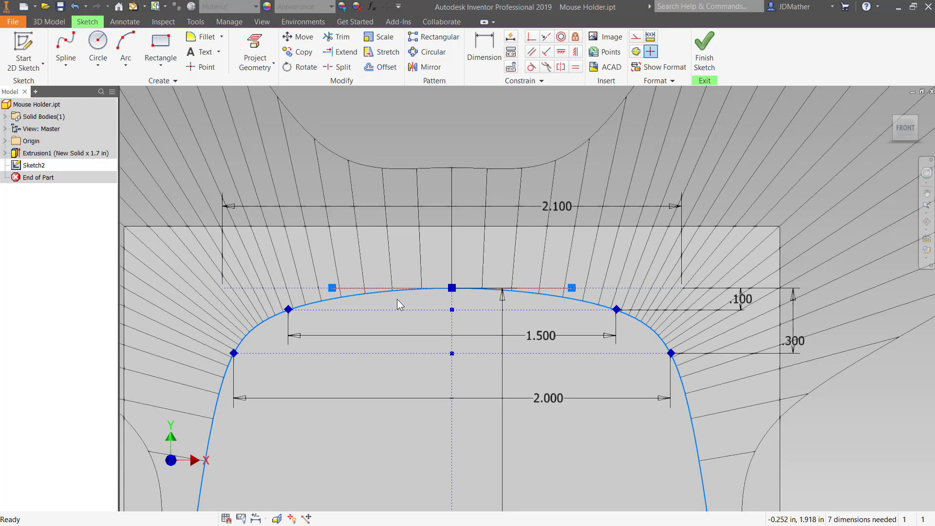
- Activate the spline's tangent handle at the midpoint of the 1.700 line on the opposite end
scroll(397, 304, "down", 5)
scroll(451, 324, "up", 4)
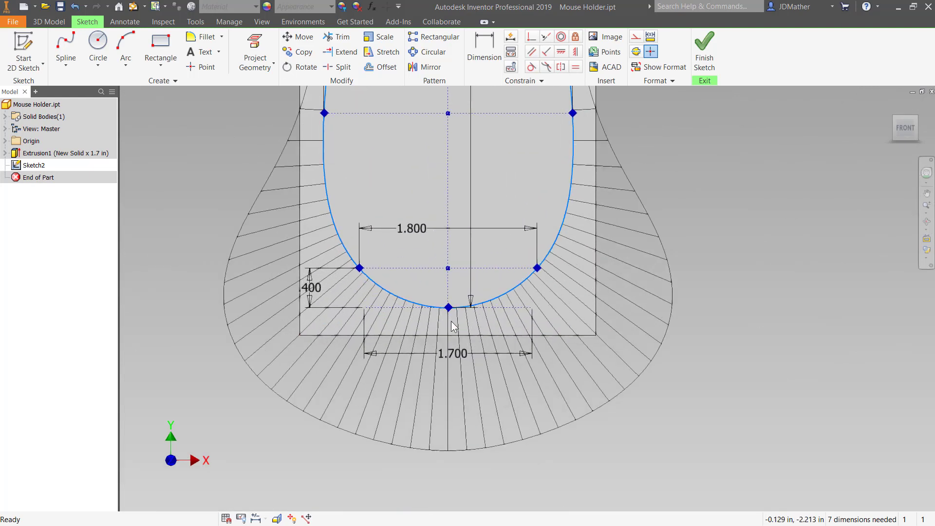
scroll(451, 320, "up", 4)
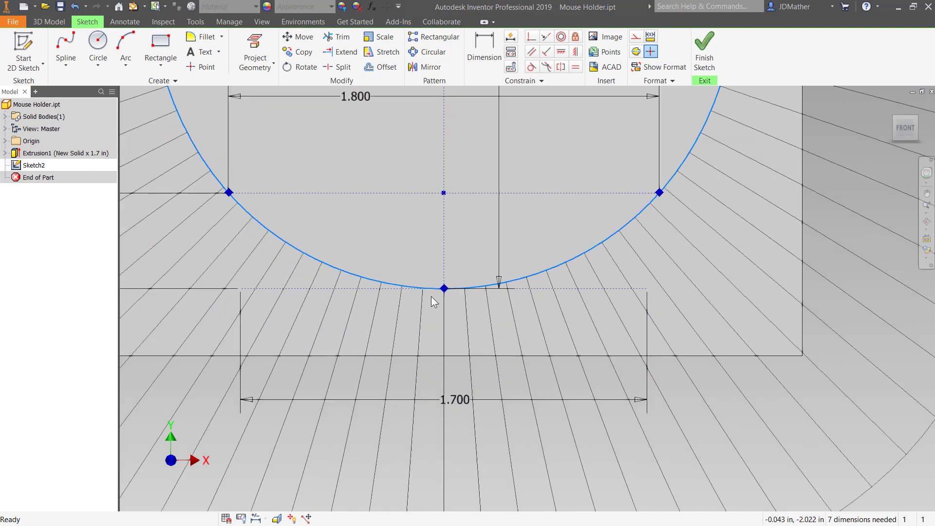
right_click(399, 285)
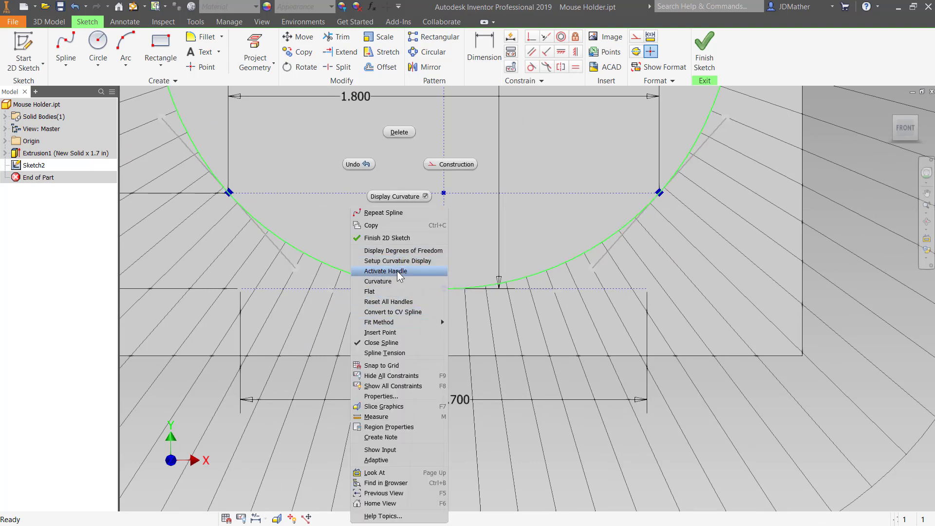
left_click(396, 271)
scroll(558, 356, "down", 3)
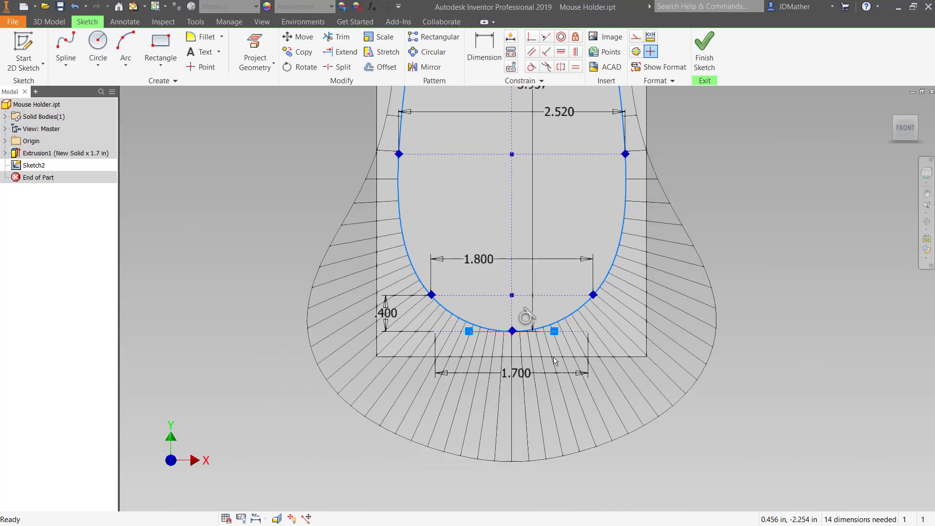
left_click(540, 253)
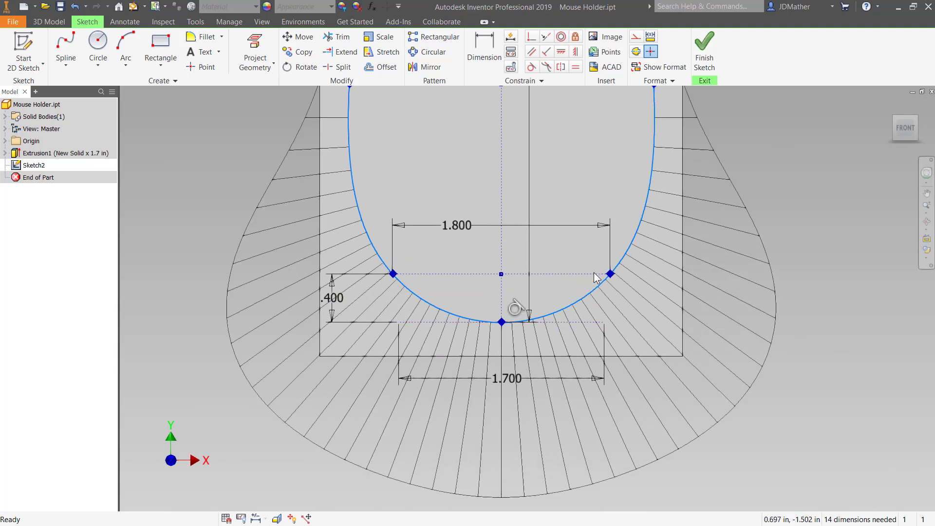
- Activate the tangent handle at the spline's fit point on the right endpoint of the 1.800 line
right_click(610, 275)
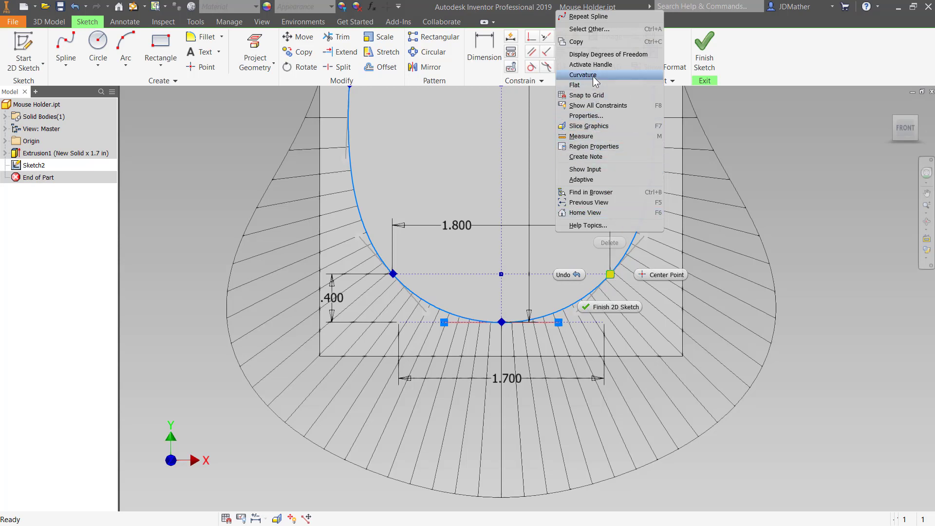
left_click(590, 64)
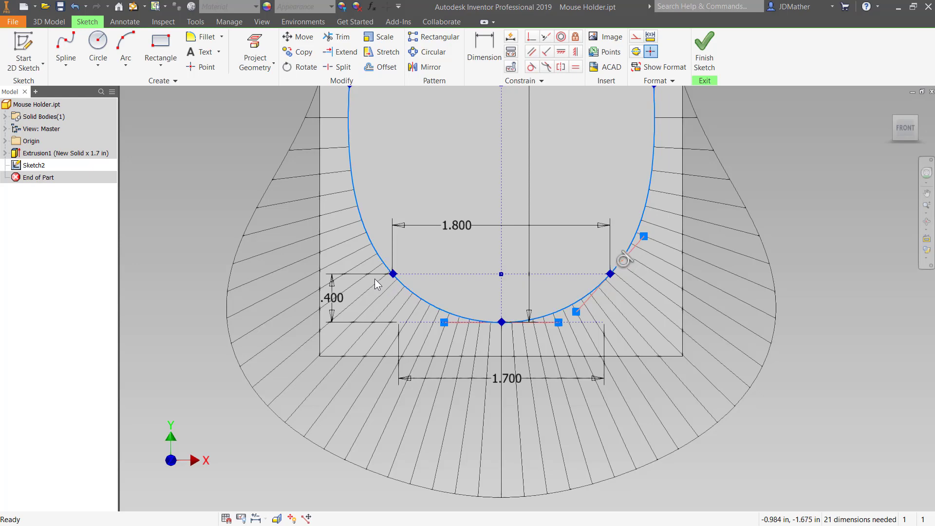
scroll(565, 413, "down", 4)
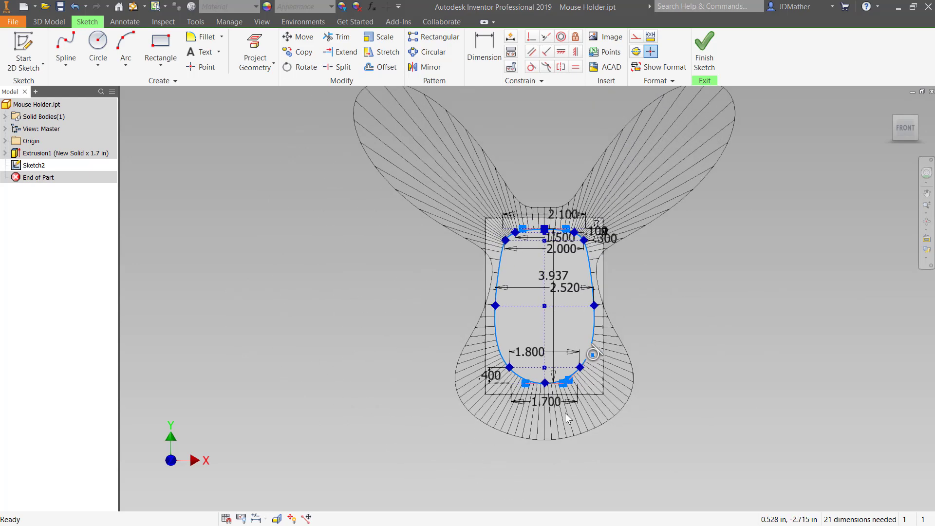
- Rotate the front view a quarter turn back so the profile lies horizontally, deselect the spline and finish the sketch
scroll(561, 199, "up", 2)
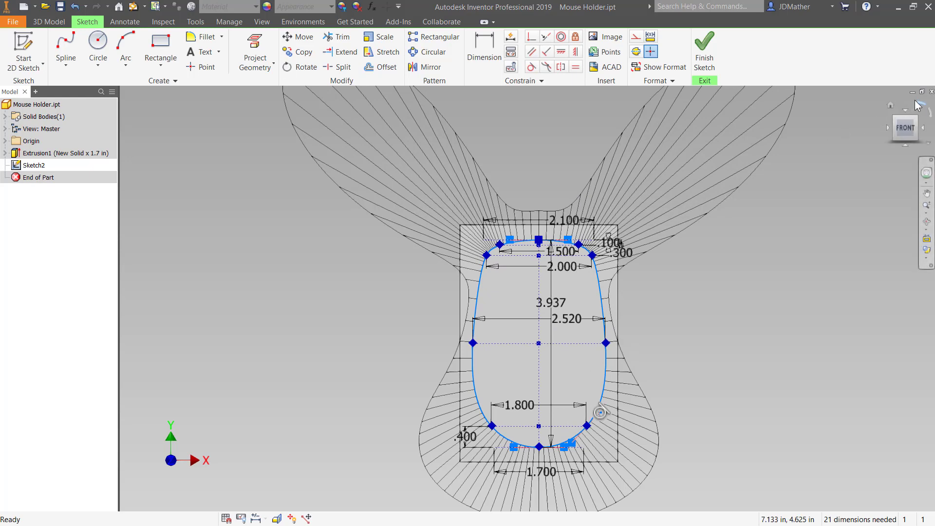
left_click(918, 106)
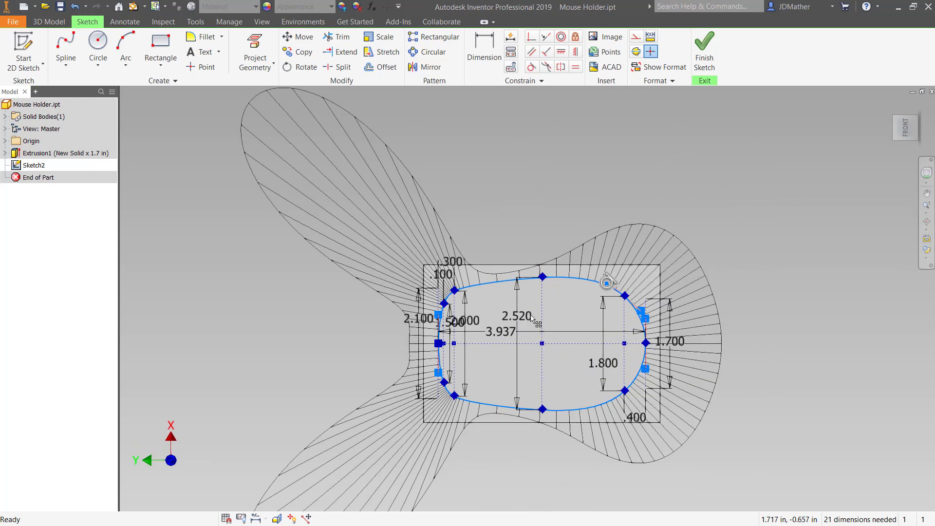
scroll(481, 298, "down", 2)
scroll(482, 375, "up", 2)
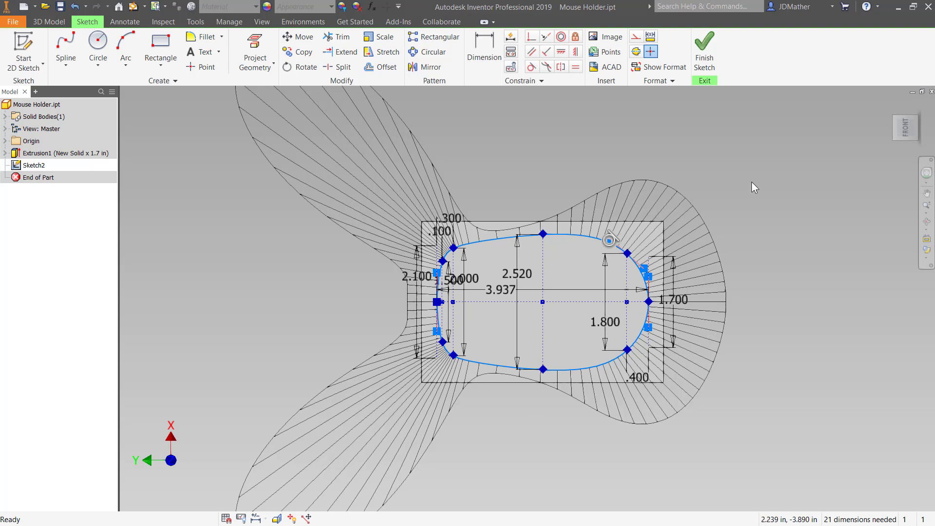
left_click(737, 141)
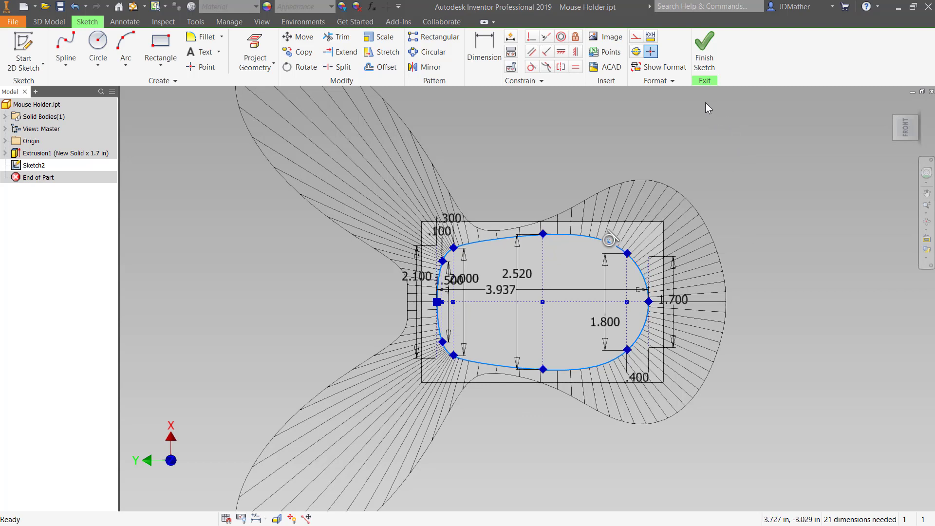
left_click(705, 62)
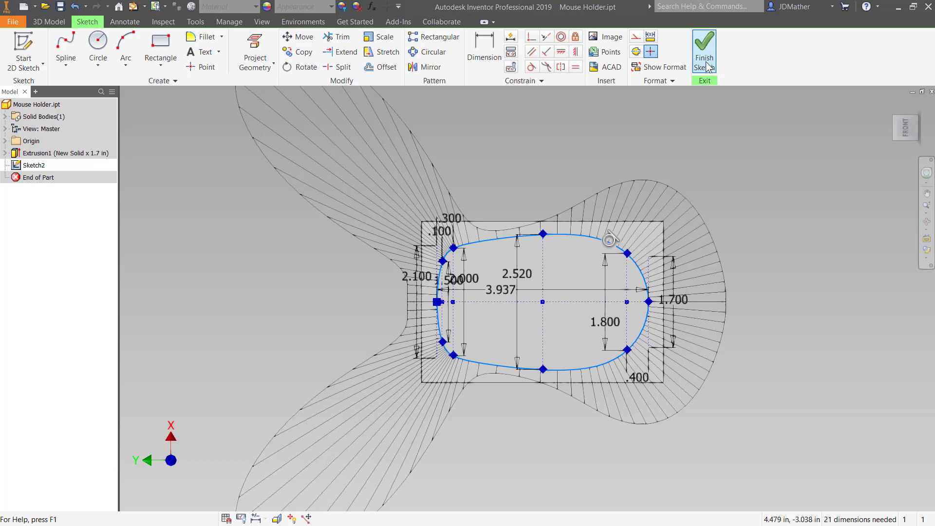
- Edit Sketch2 to activate the spline's tangent handle at the fit point on the lower end of the 1.500 line, and finish the sketch
right_click(34, 167)
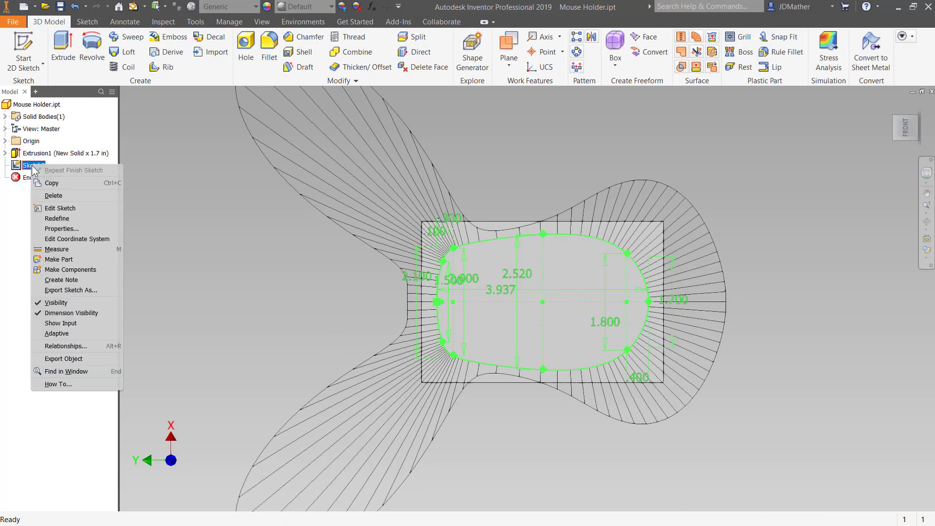
left_click(51, 208)
scroll(453, 345, "up", 5)
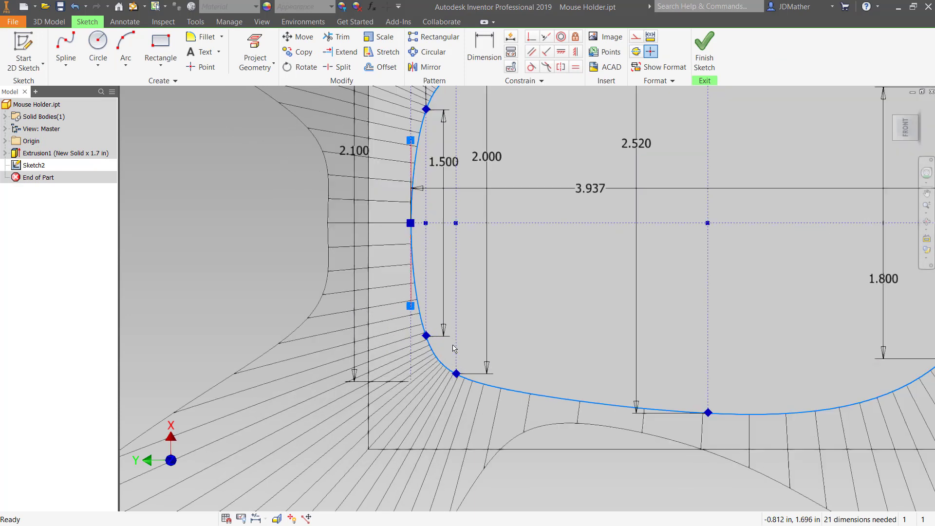
right_click(418, 287)
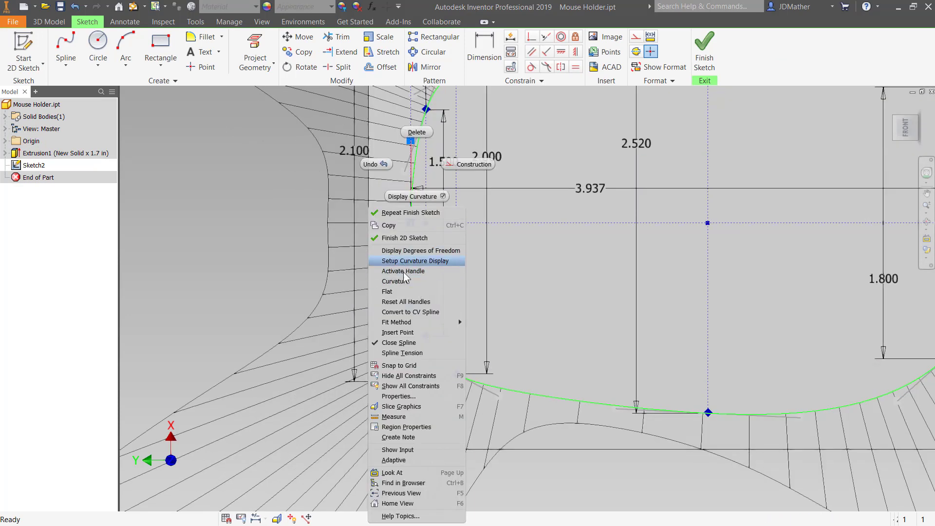
left_click(409, 270)
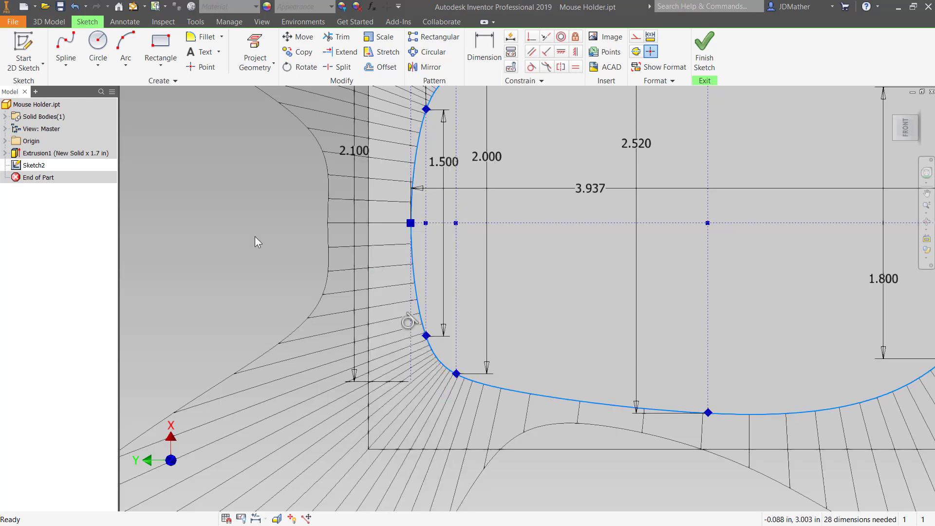
scroll(258, 247, "down", 3)
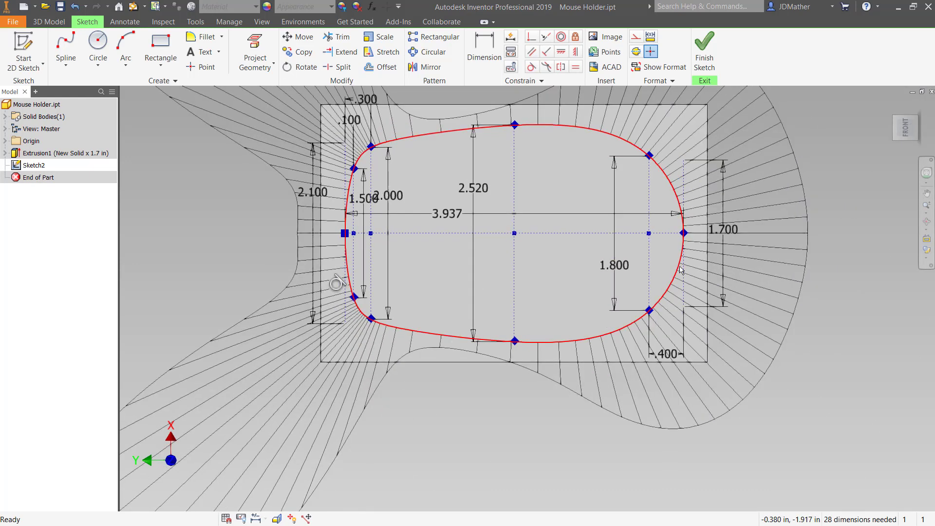
scroll(636, 336, "down", 2)
scroll(557, 229, "up", 2)
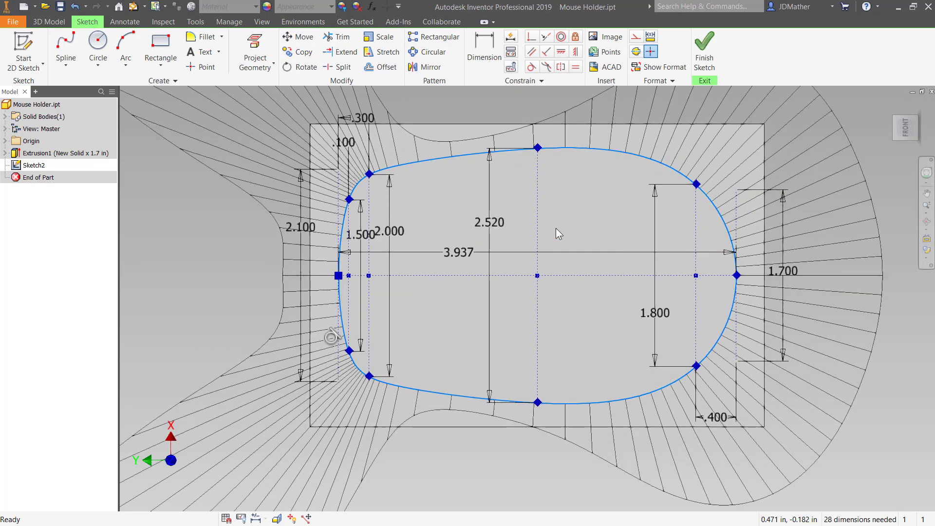
left_click(704, 47)
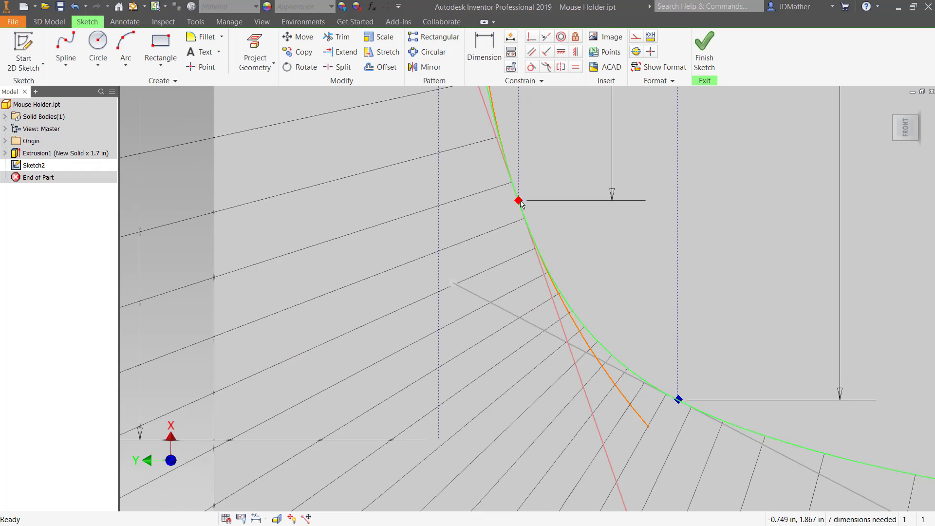
- Deactivate the spline's tangent handle at the fit point on the lower end of the 1.500 line and finish the sketch
right_click(518, 200)
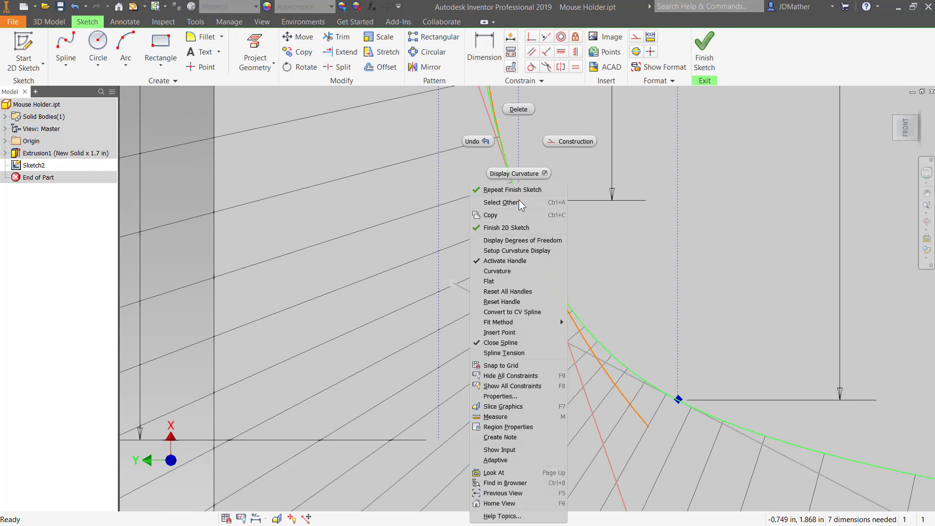
left_click(495, 261)
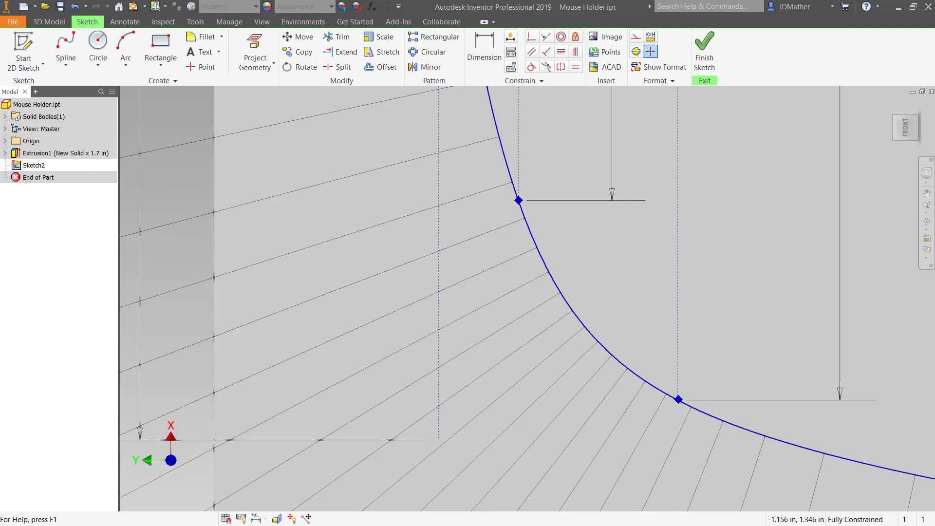
scroll(574, 317, "down", 5)
left_click(704, 48)
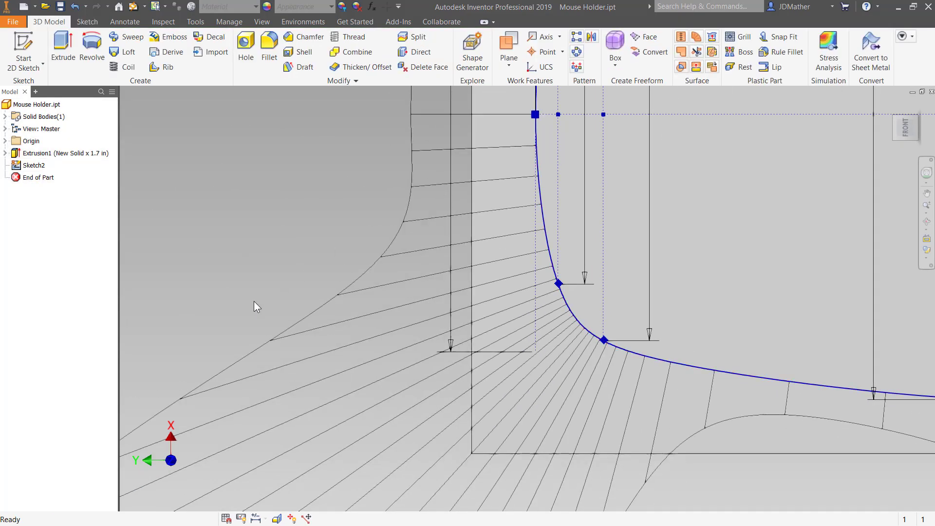
- Reopen Sketch2 for editing and turn off the curvature display of the closed spline
scroll(253, 305, "down", 5)
scroll(335, 242, "up", 5)
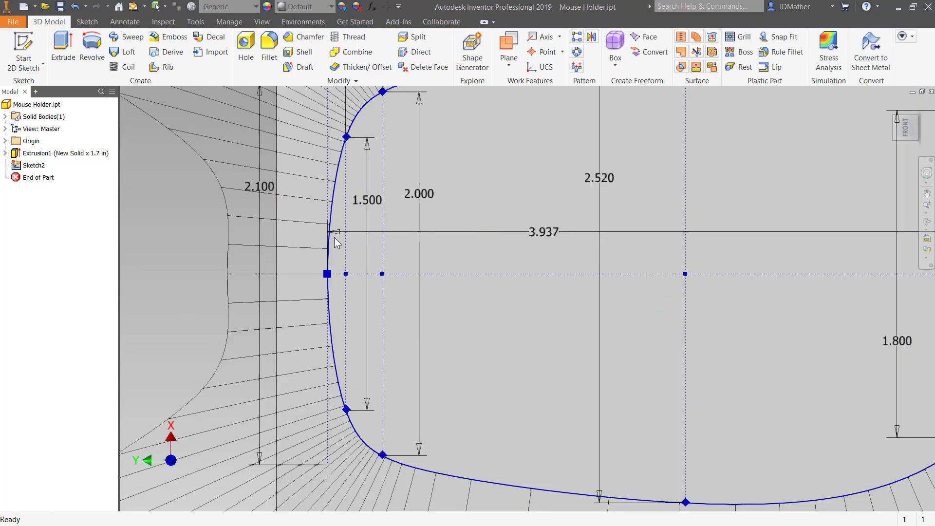
scroll(386, 322, "down", 4)
scroll(377, 366, "up", 2)
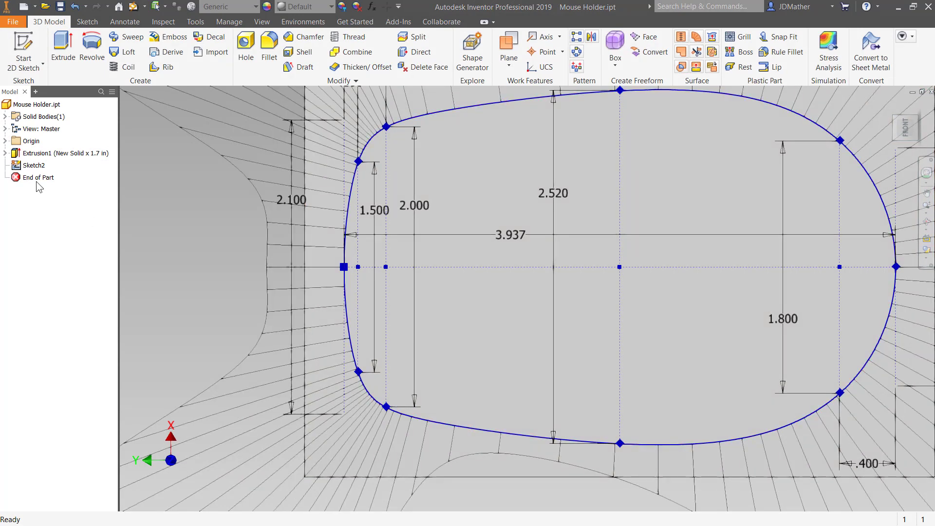
right_click(37, 171)
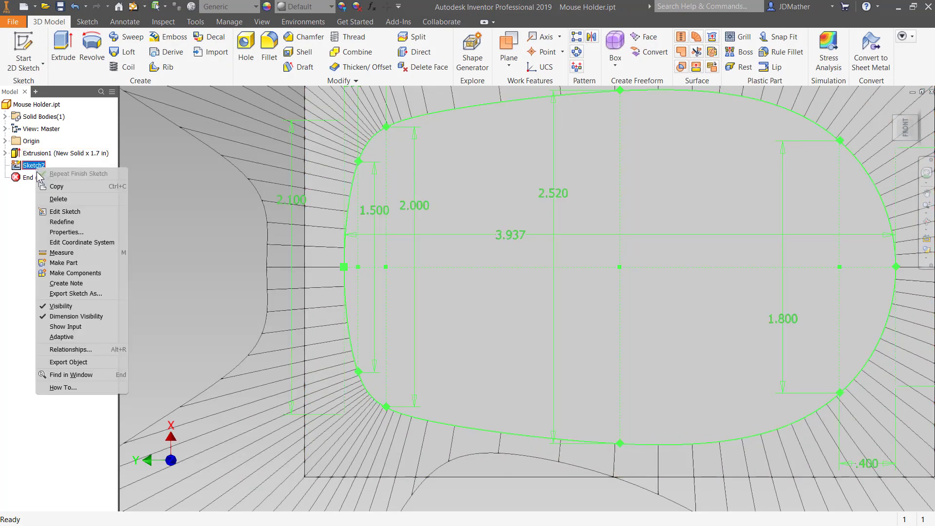
left_click(62, 210)
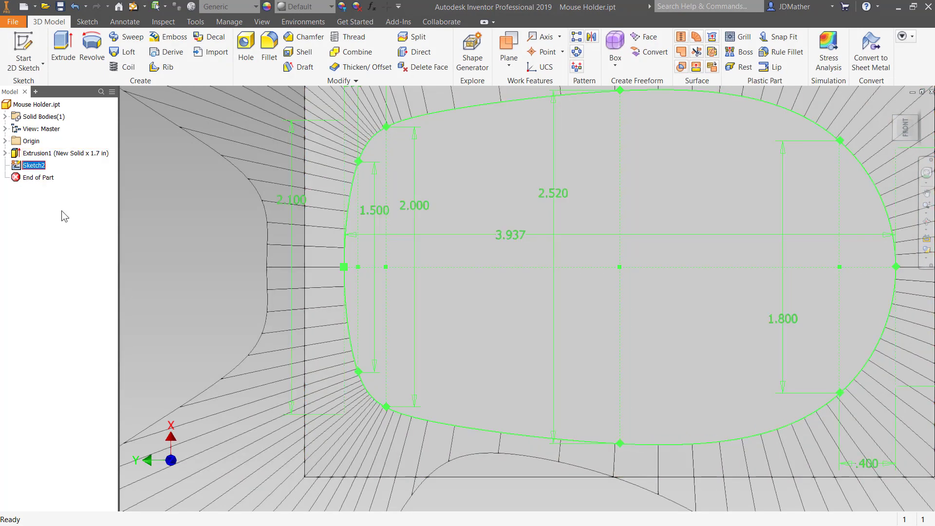
right_click(350, 331)
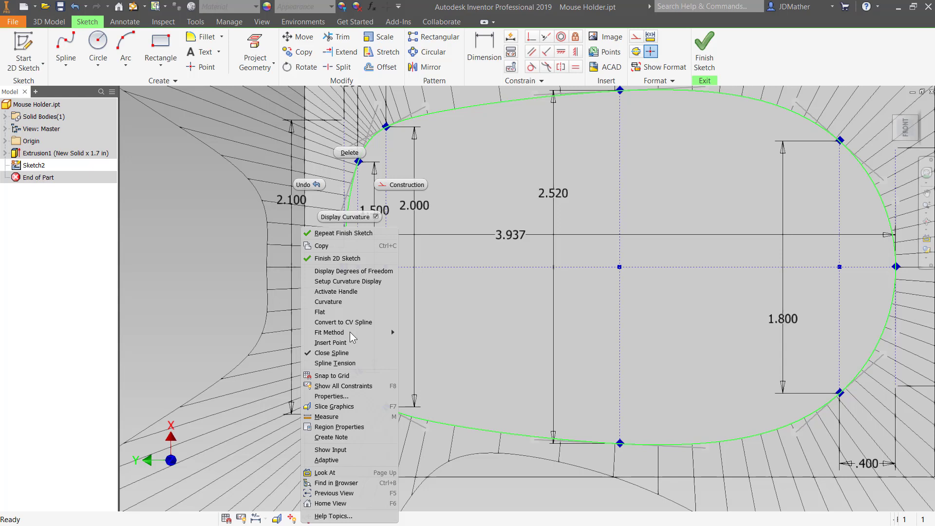
left_click(358, 218)
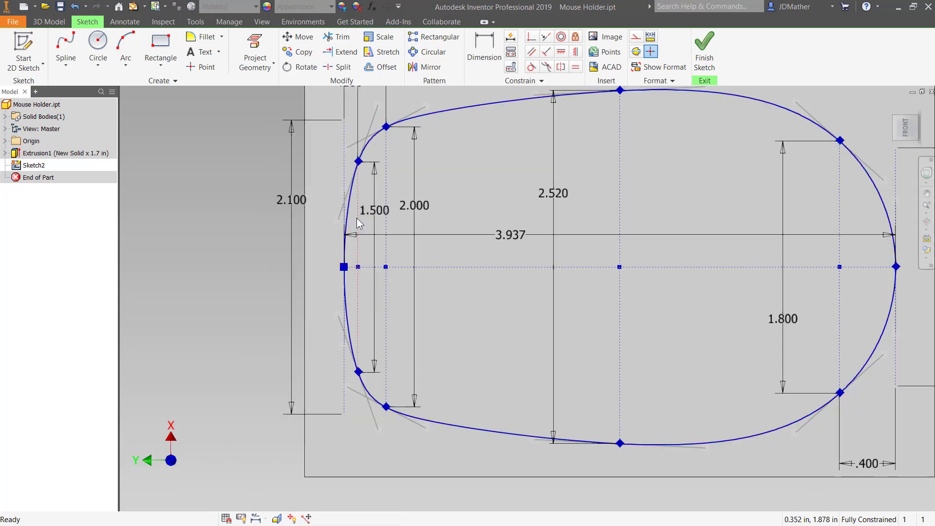